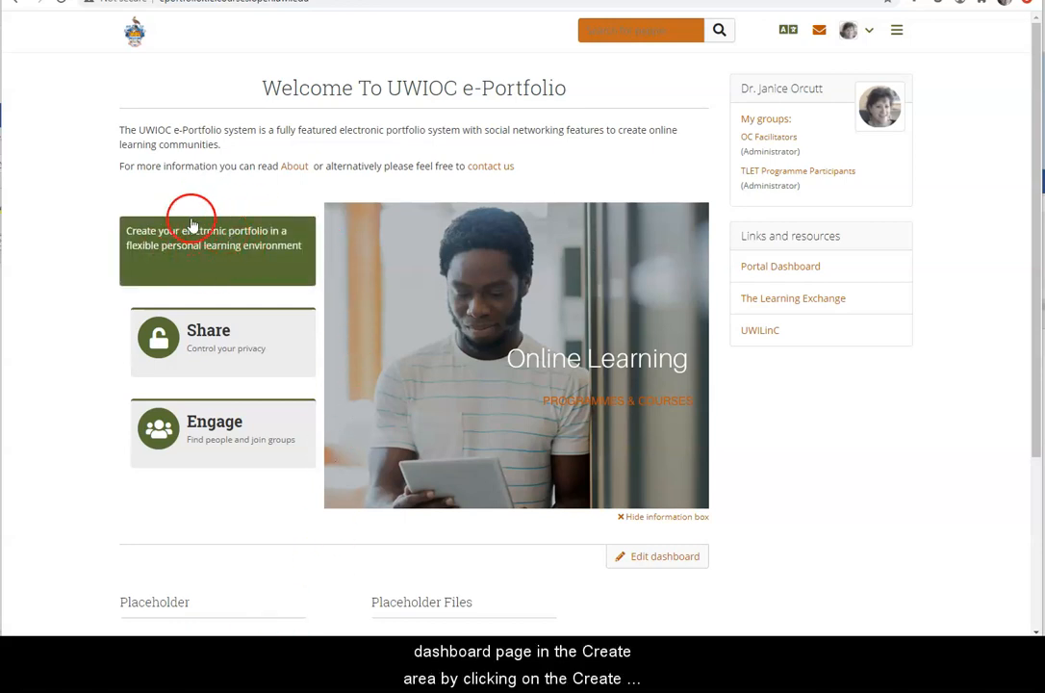
Step: Open the Create area's list of pages and collections and access the options of the Dashboard page
click(217, 262)
click(200, 255)
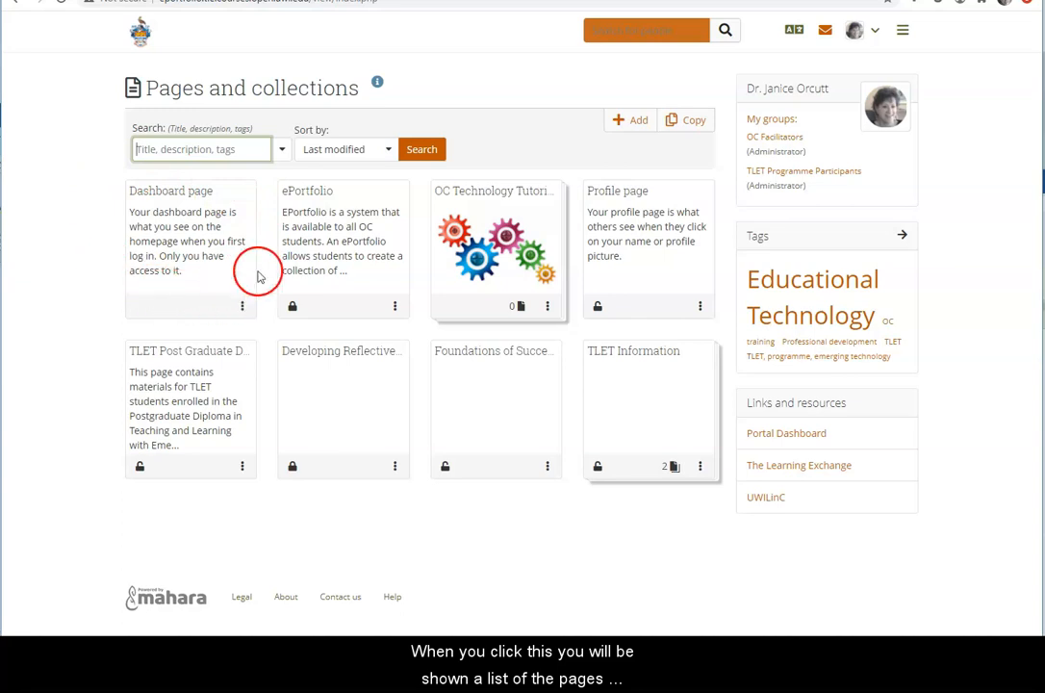
click(199, 208)
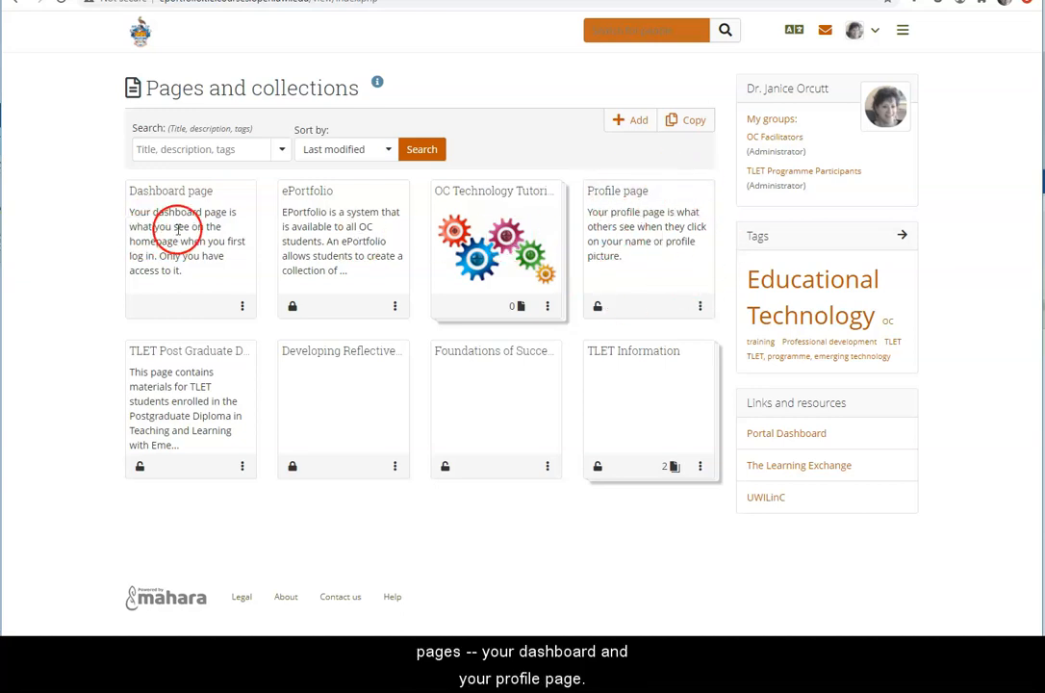
click(242, 306)
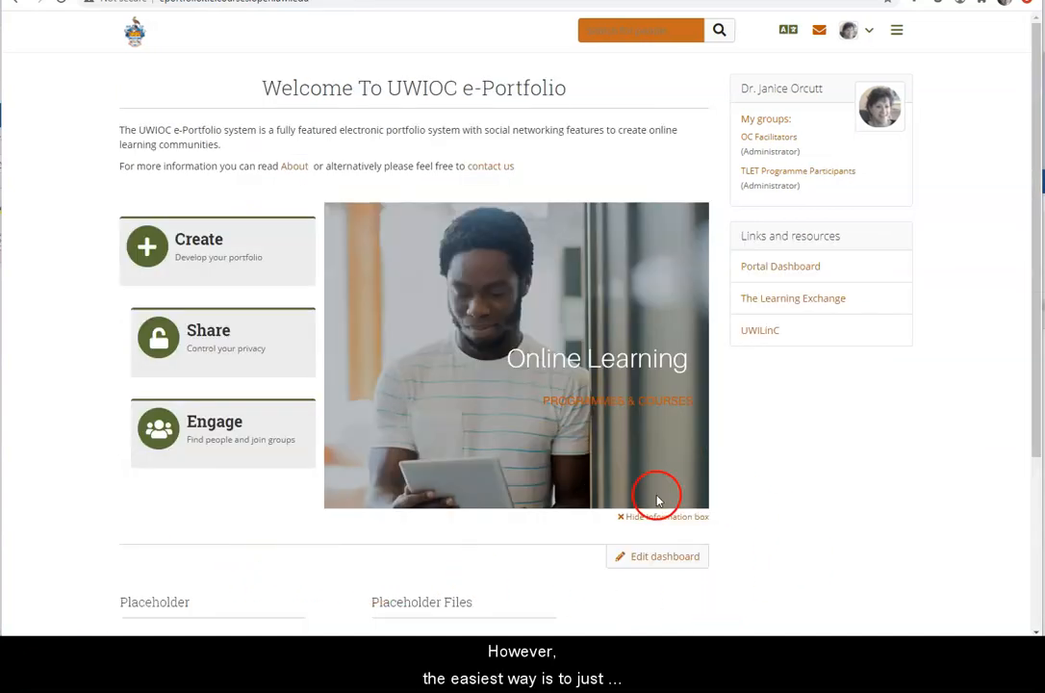
Step: Open the dashboard for editing and delete its three Placeholder blocks
click(674, 562)
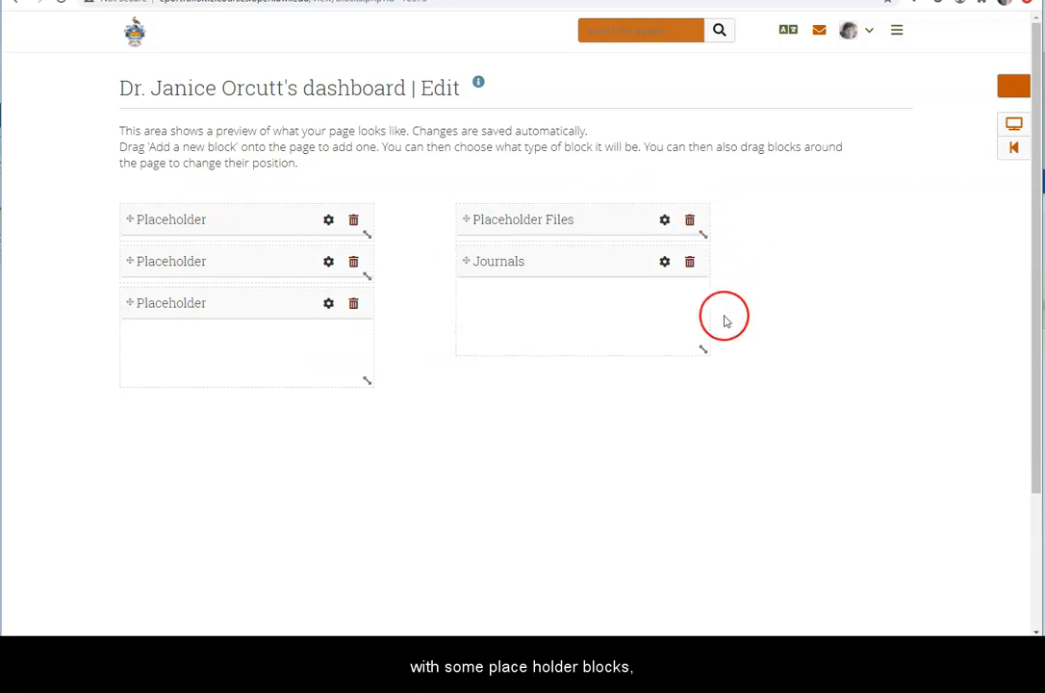
click(354, 221)
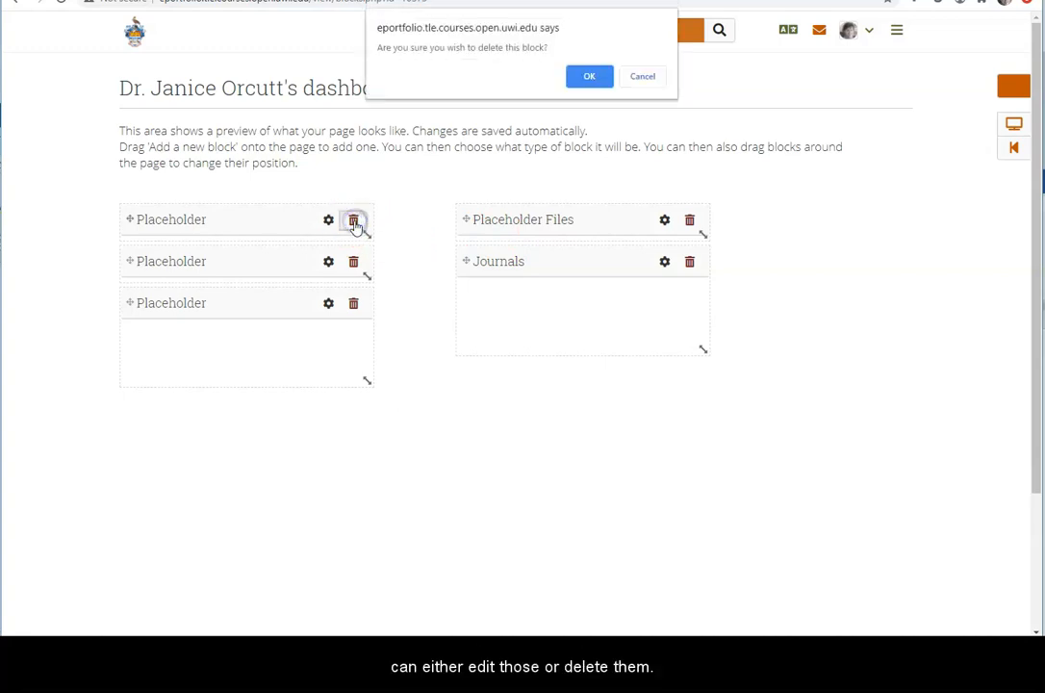
click(591, 77)
click(354, 220)
click(589, 79)
click(363, 231)
click(597, 77)
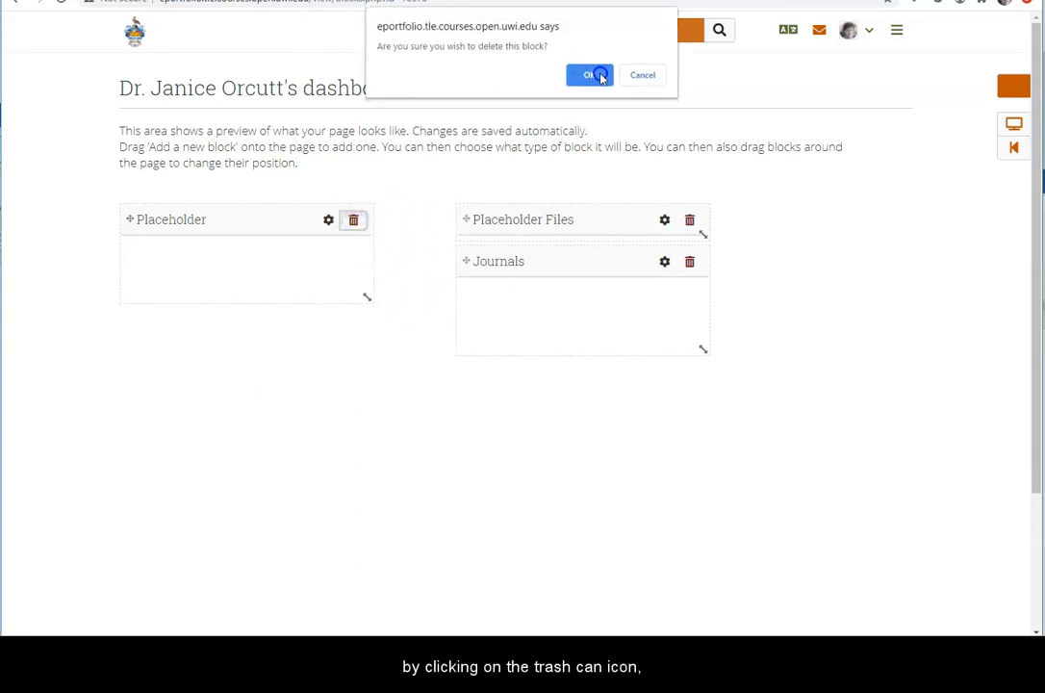
Step: Delete the Placeholder Files and Journals blocks from the dashboard
click(690, 221)
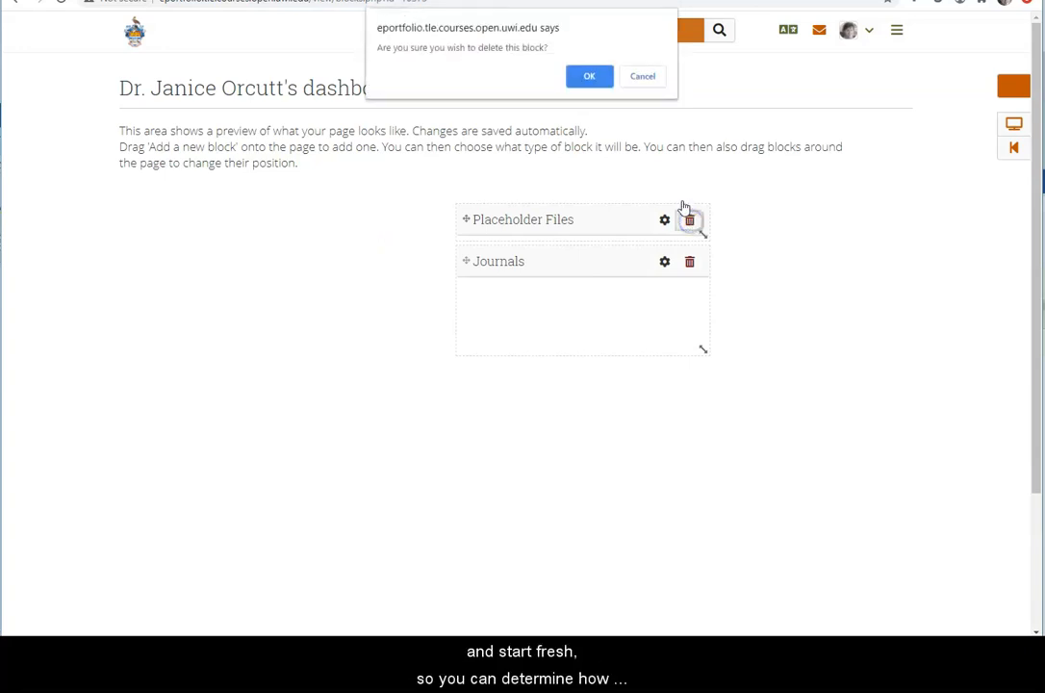
click(592, 77)
click(691, 218)
click(590, 79)
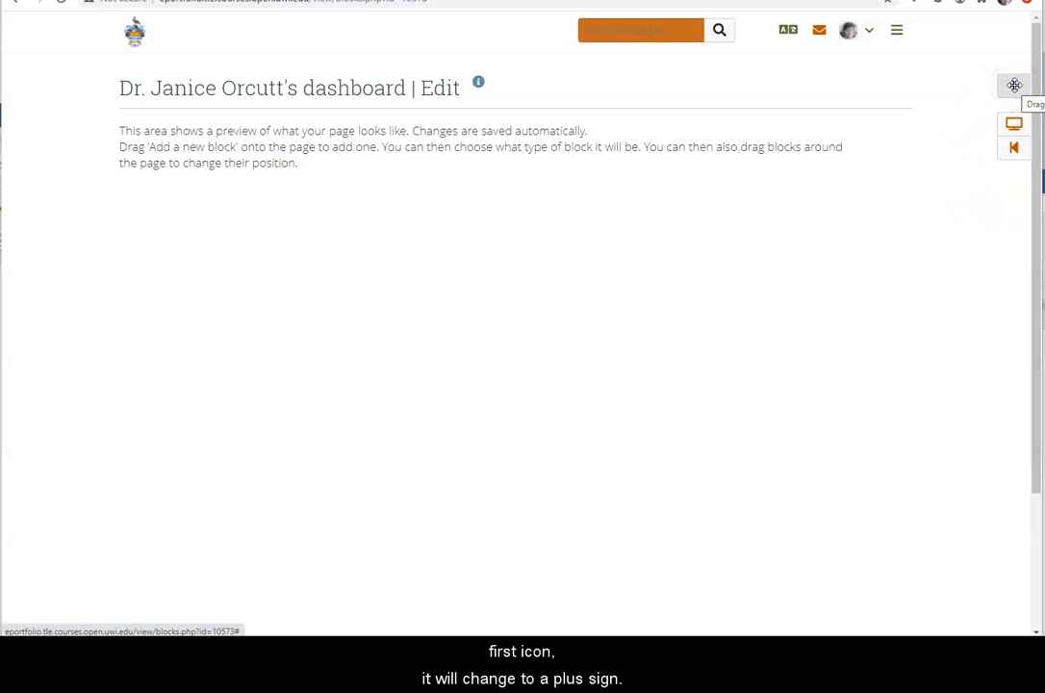
click(1014, 85)
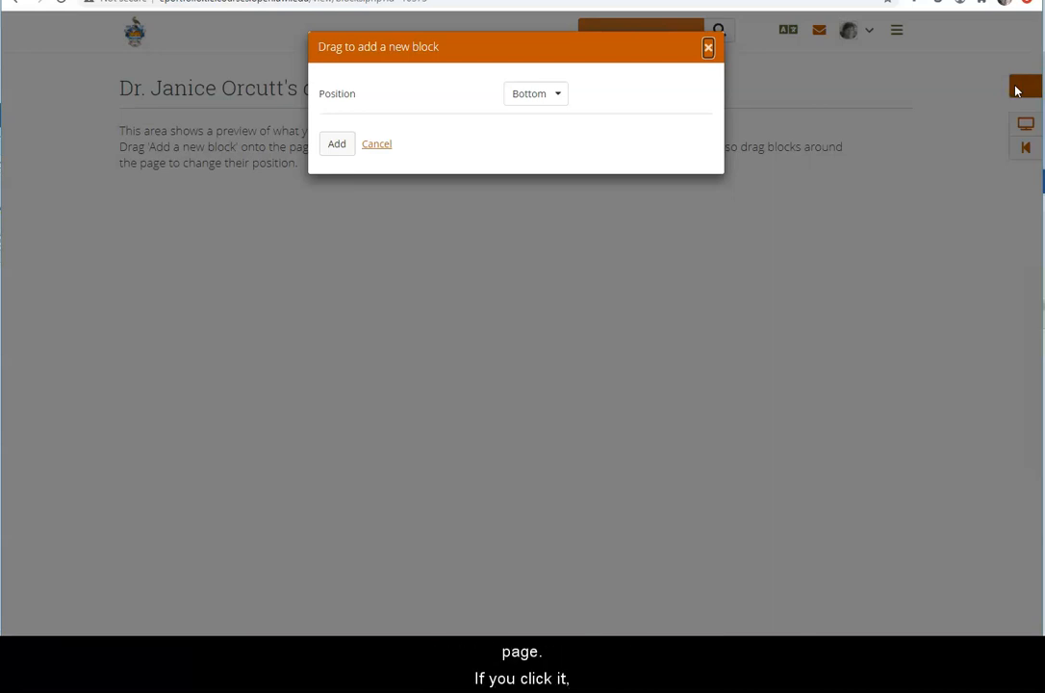
click(557, 96)
click(557, 95)
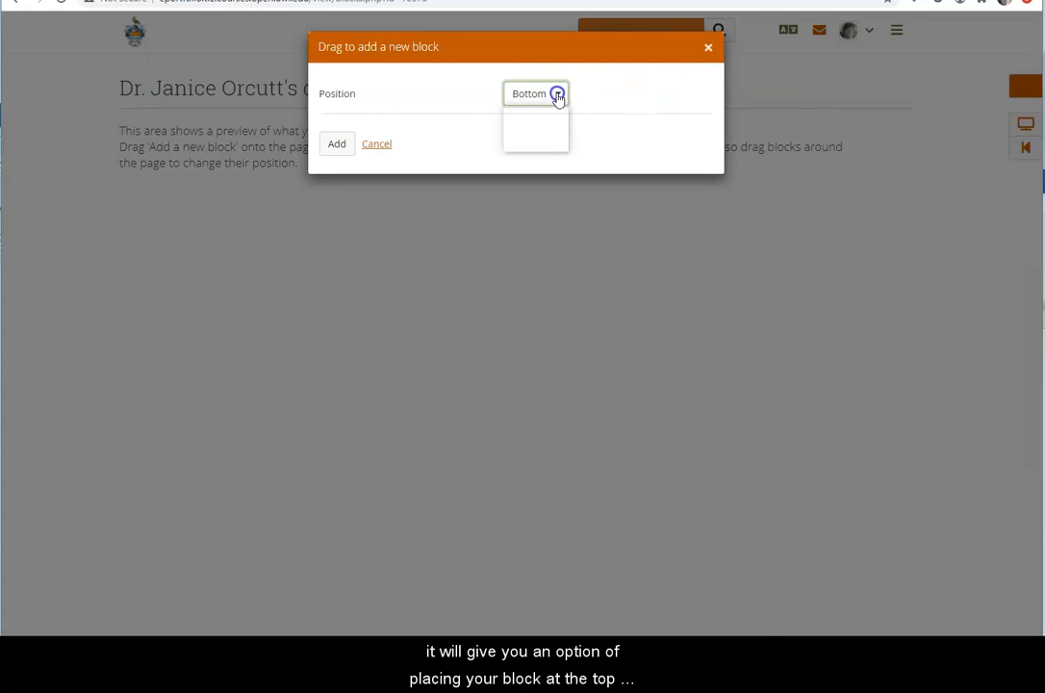
click(376, 145)
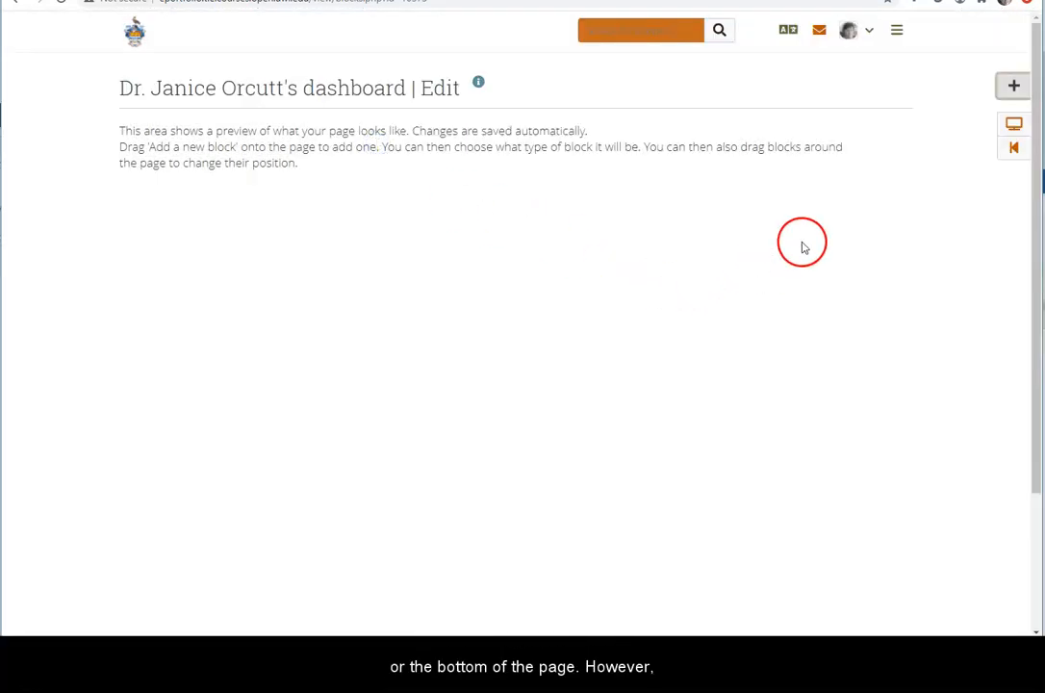
Step: Add a new block at the upper left of the empty dashboard page and expand its list of content types
drag(1013, 85, 154, 233)
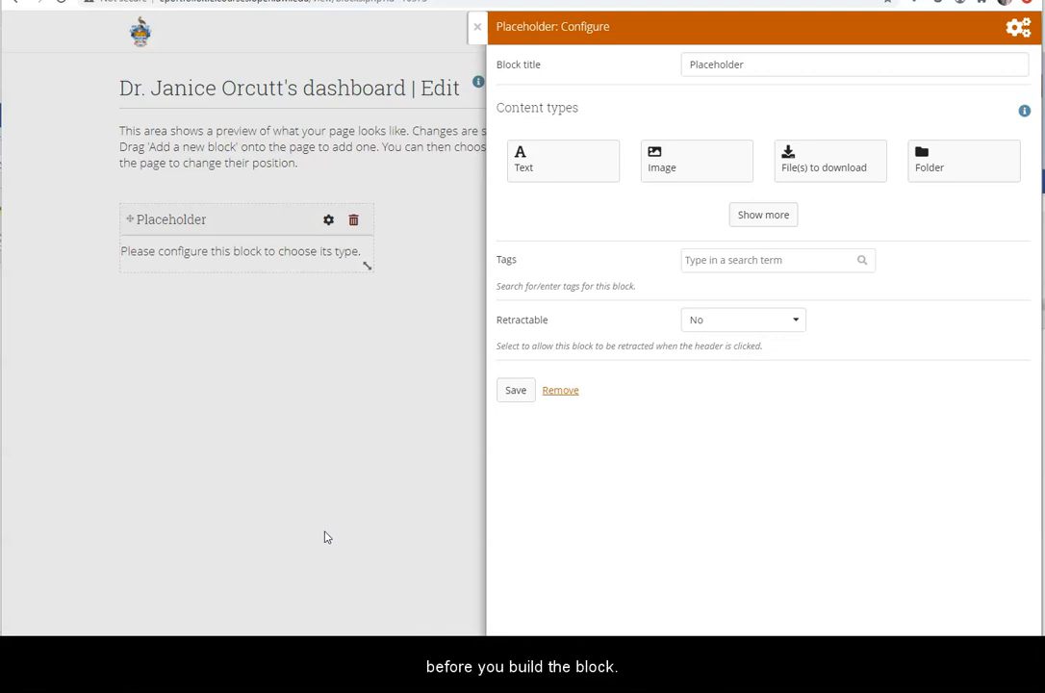
click(200, 589)
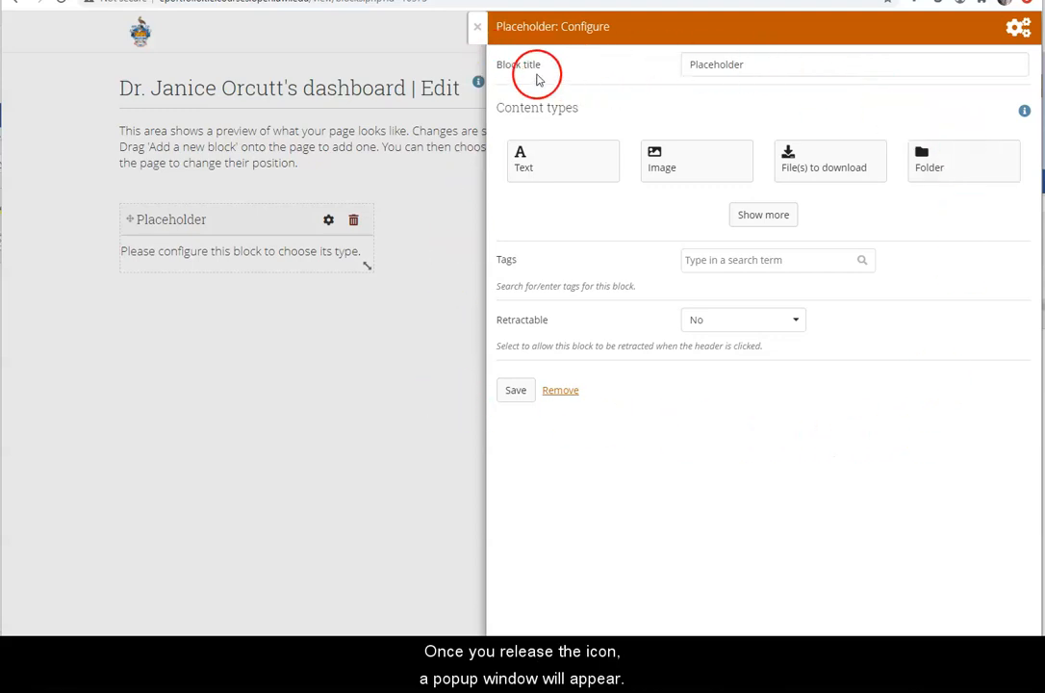
drag(749, 65, 674, 66)
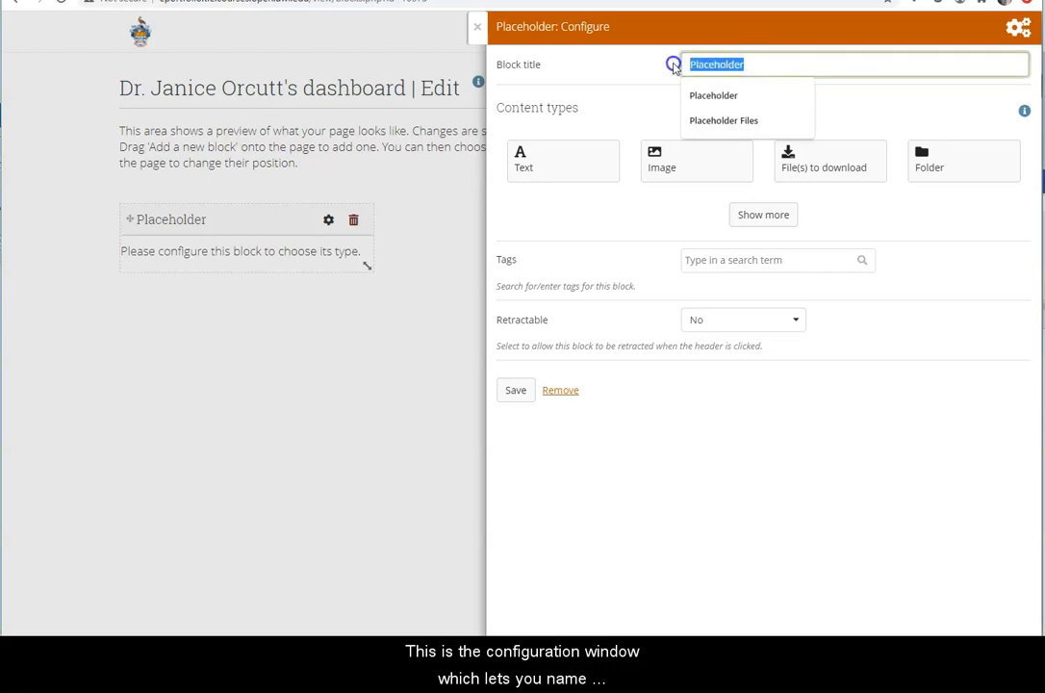
click(637, 96)
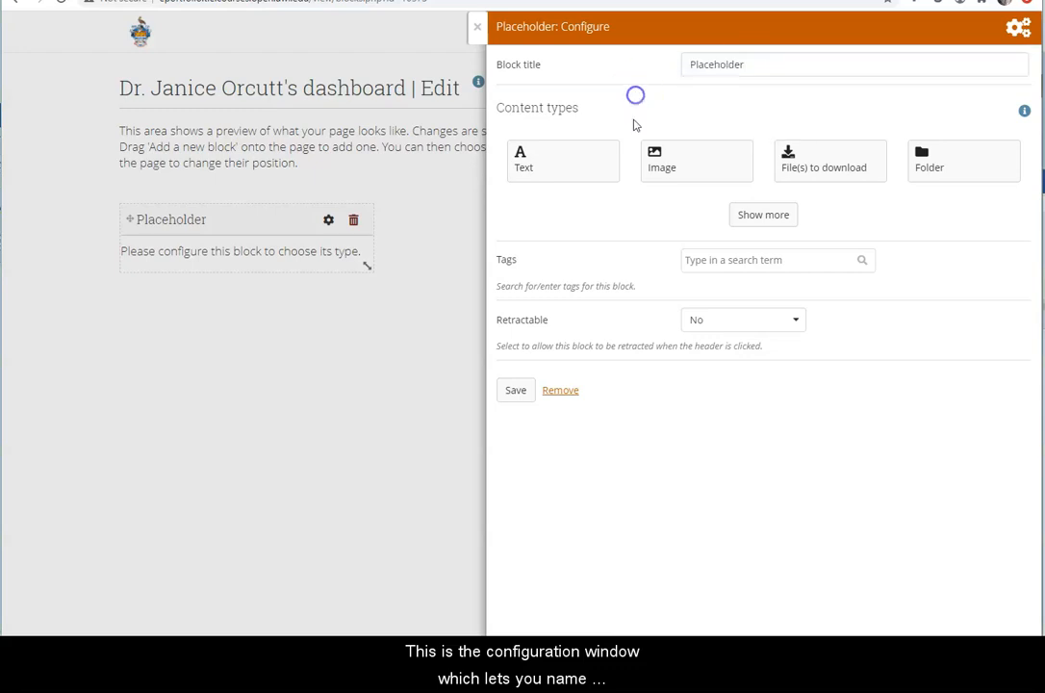
click(570, 165)
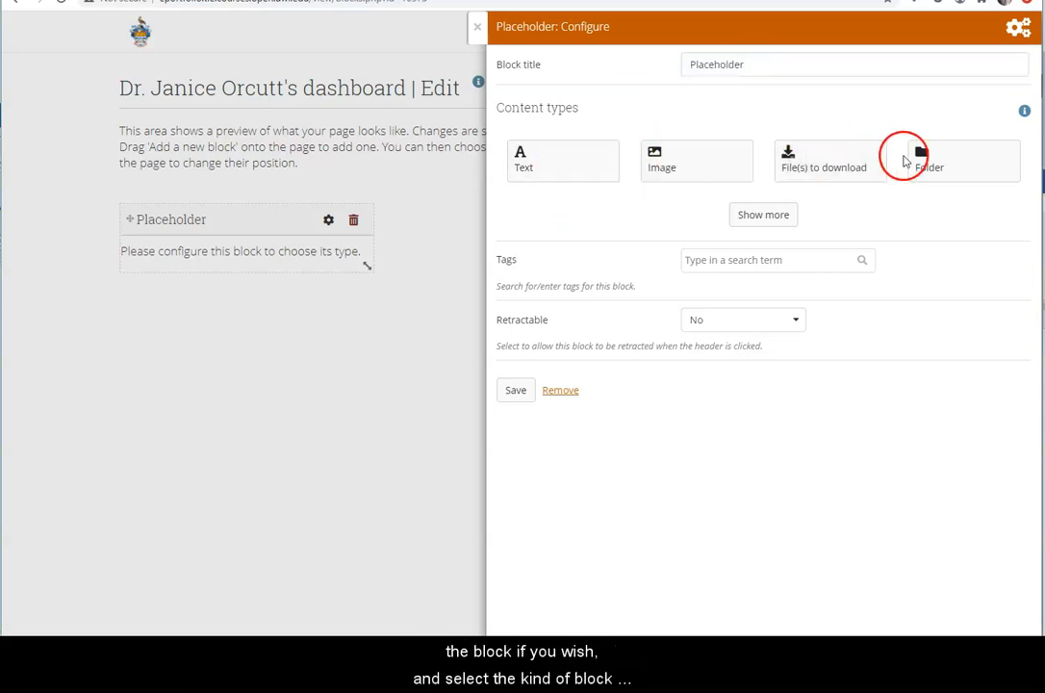
click(765, 218)
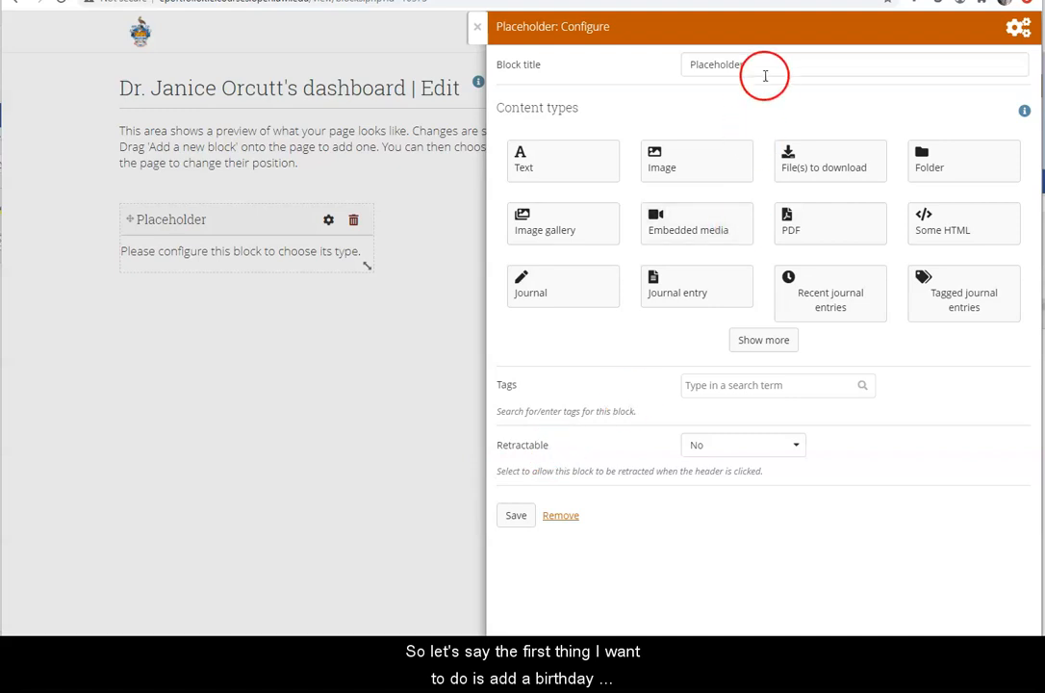
Step: Title the new block "Birthday Reminders" and choose Text as its content type
drag(761, 64, 676, 62)
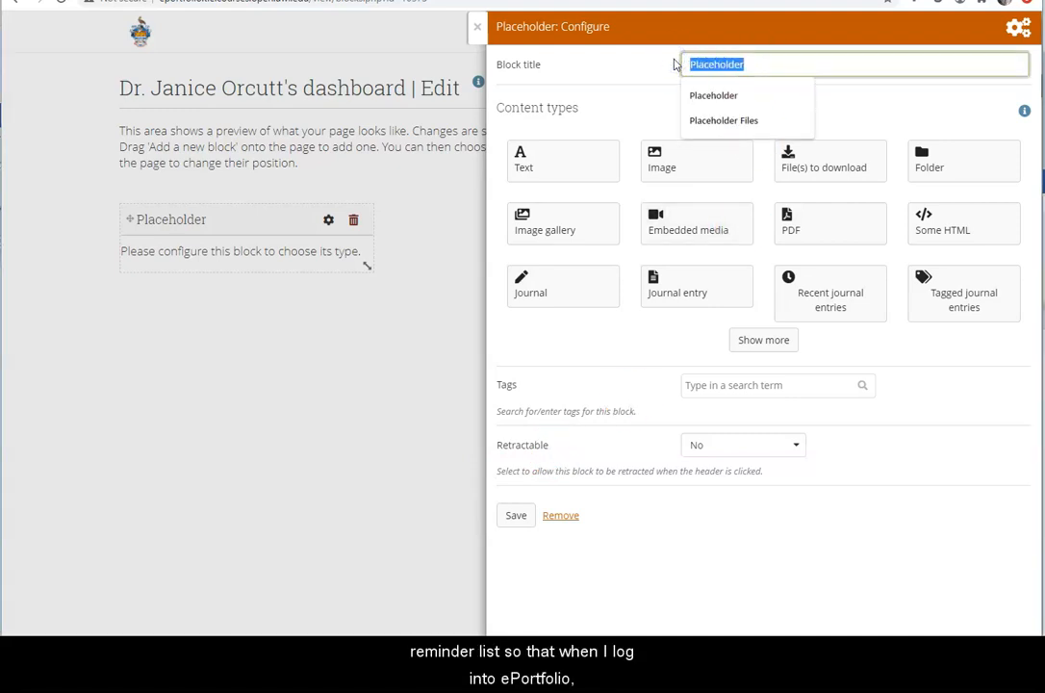
text(Birthday)
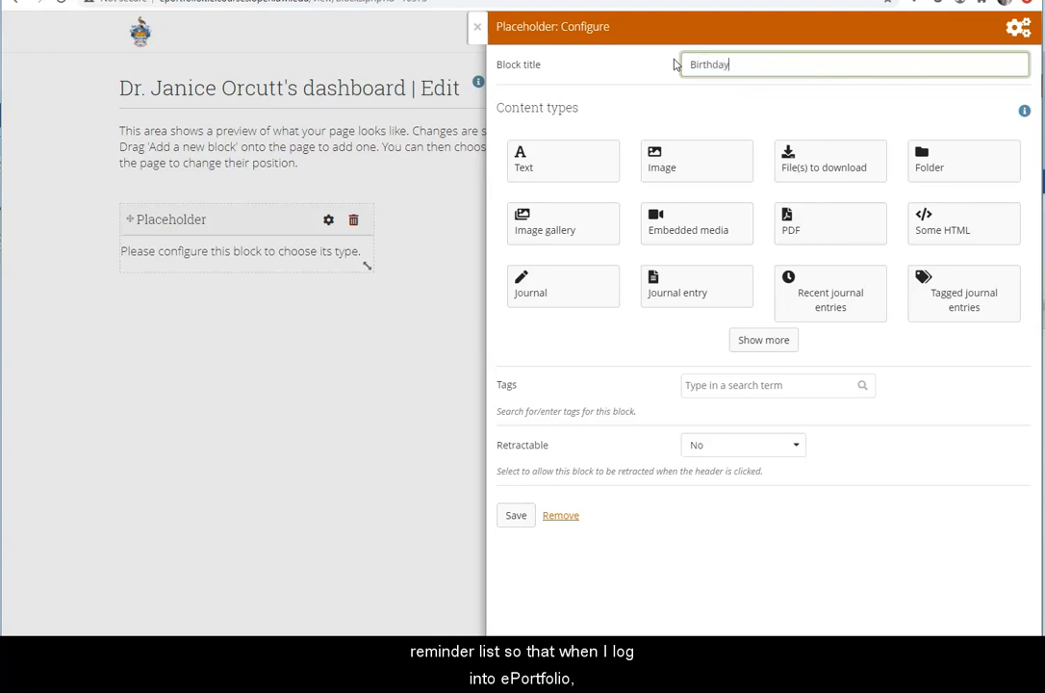
text( Reminders)
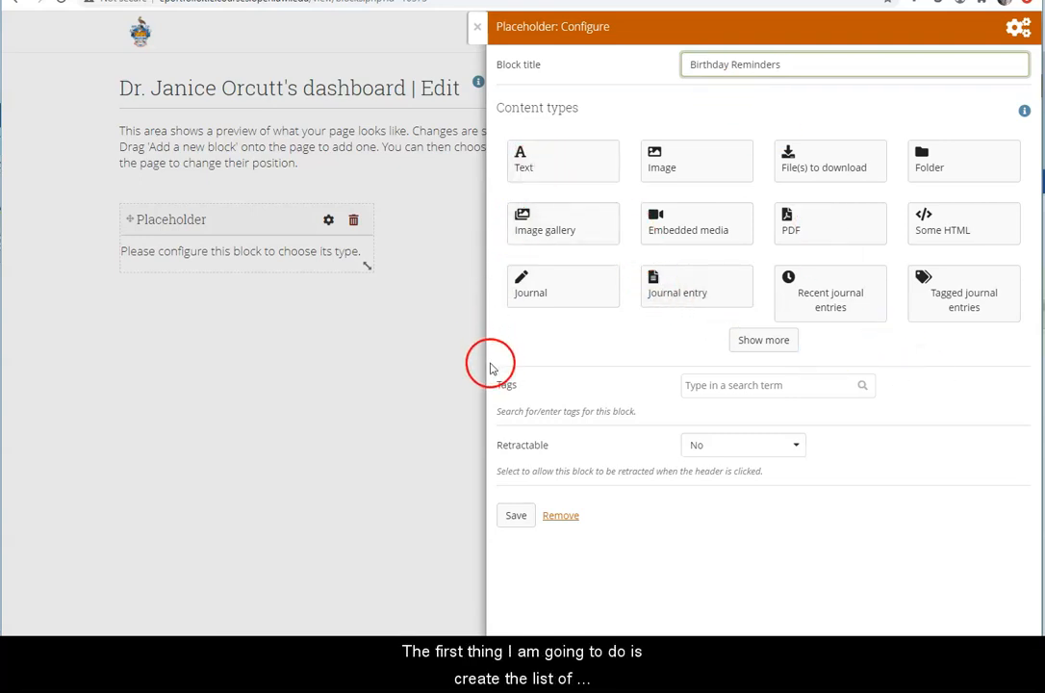
click(566, 159)
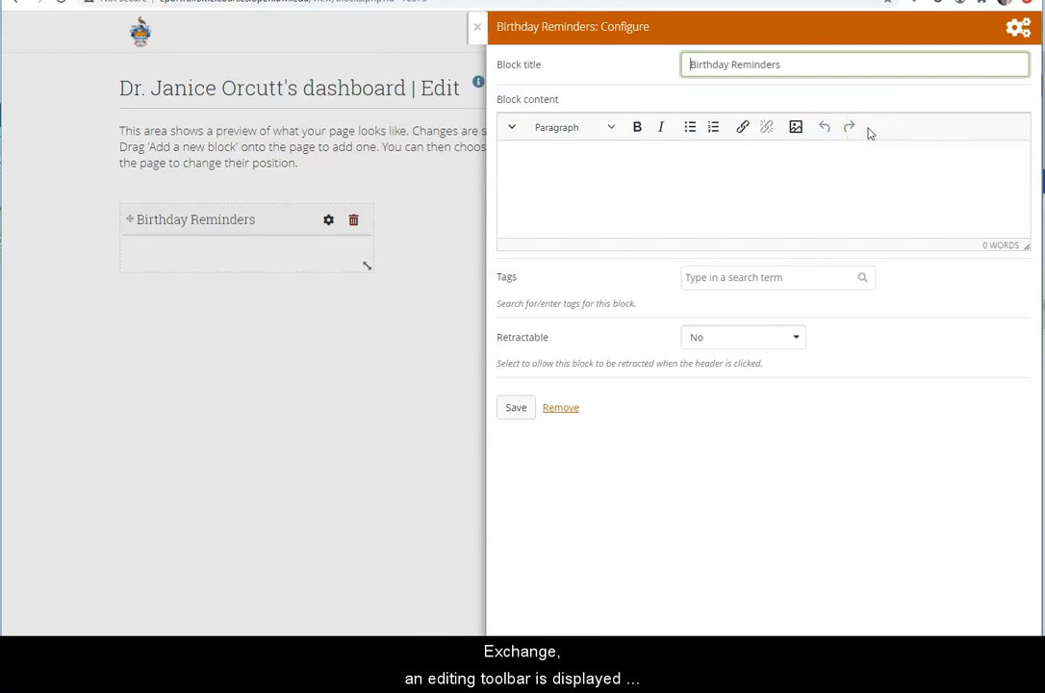
Step: Show all formatting options of the block's text editor, make the editing area taller, and look through the font and size choices
click(511, 128)
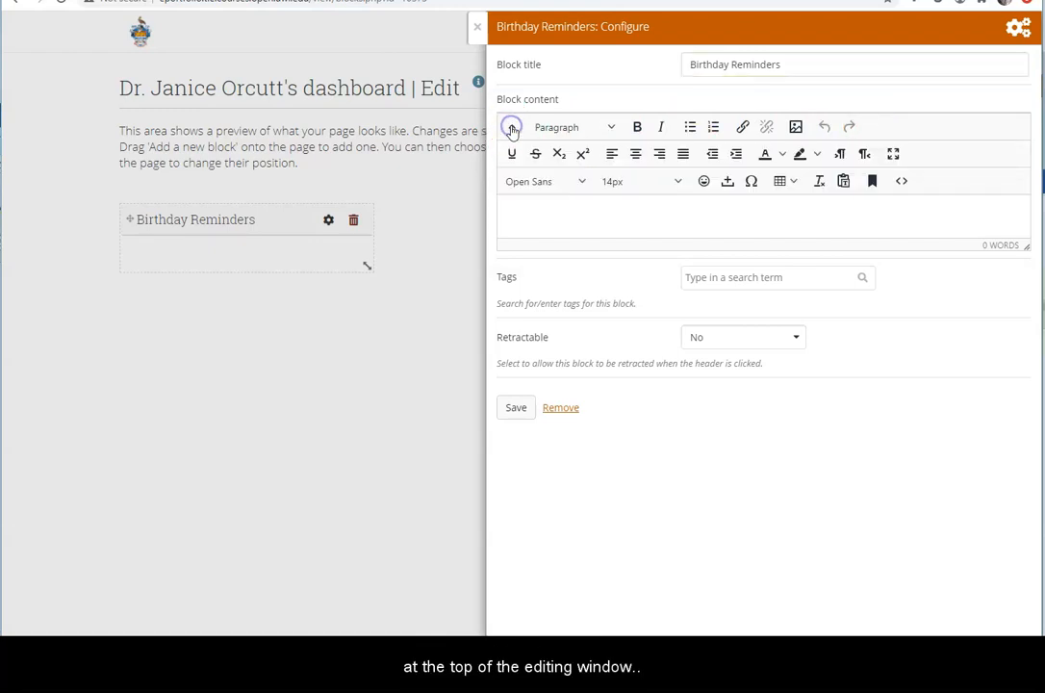
drag(1023, 246, 1025, 303)
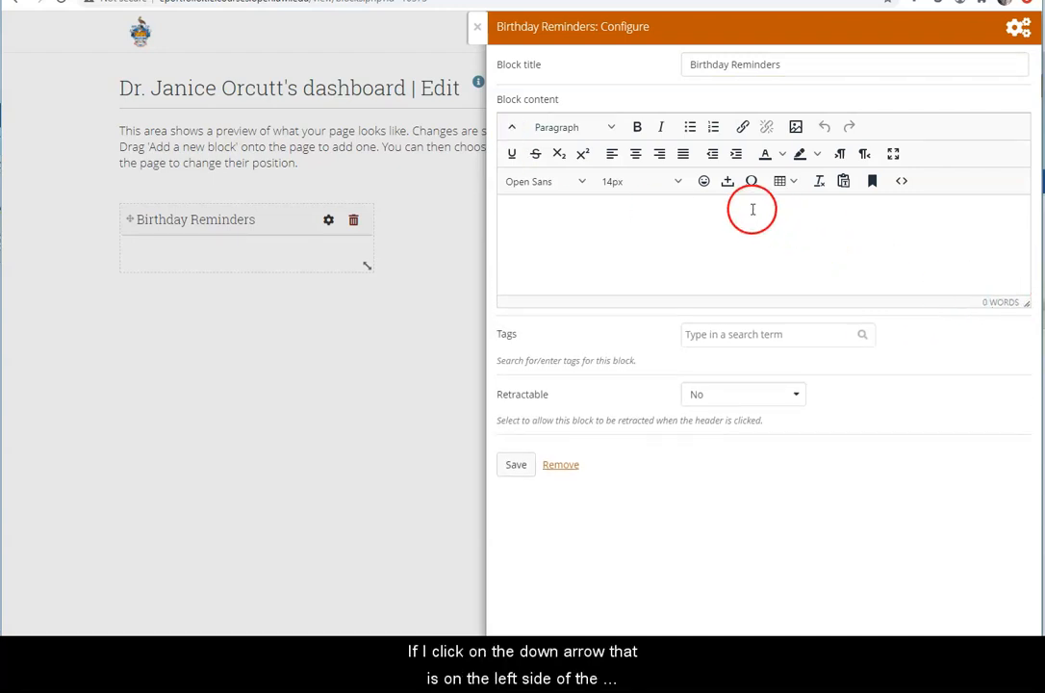
click(581, 184)
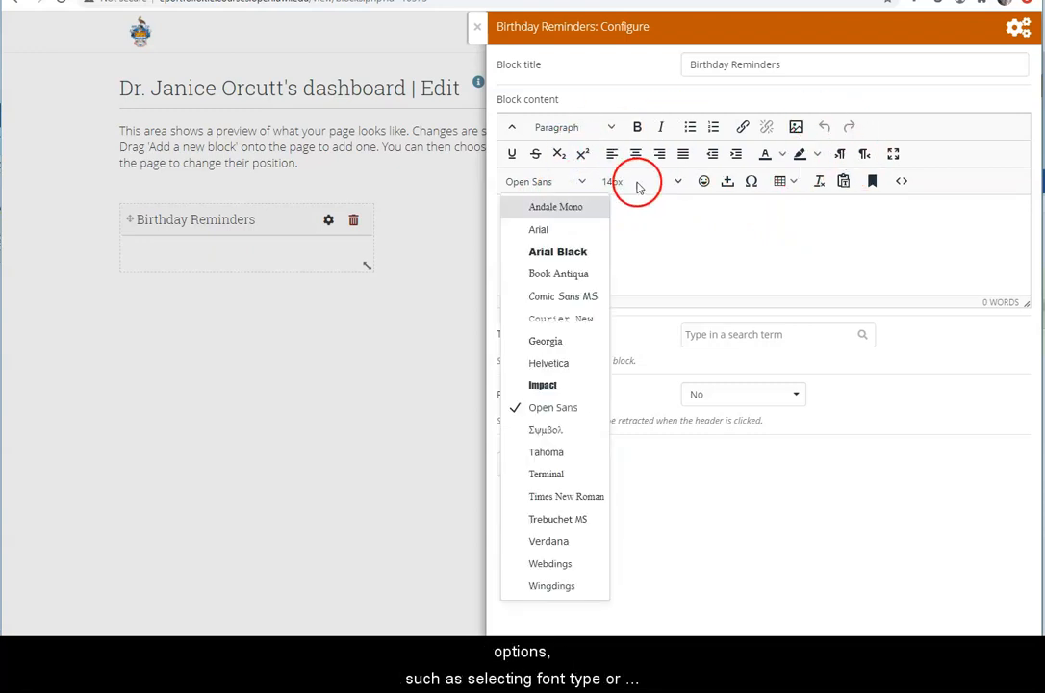
click(677, 183)
click(712, 222)
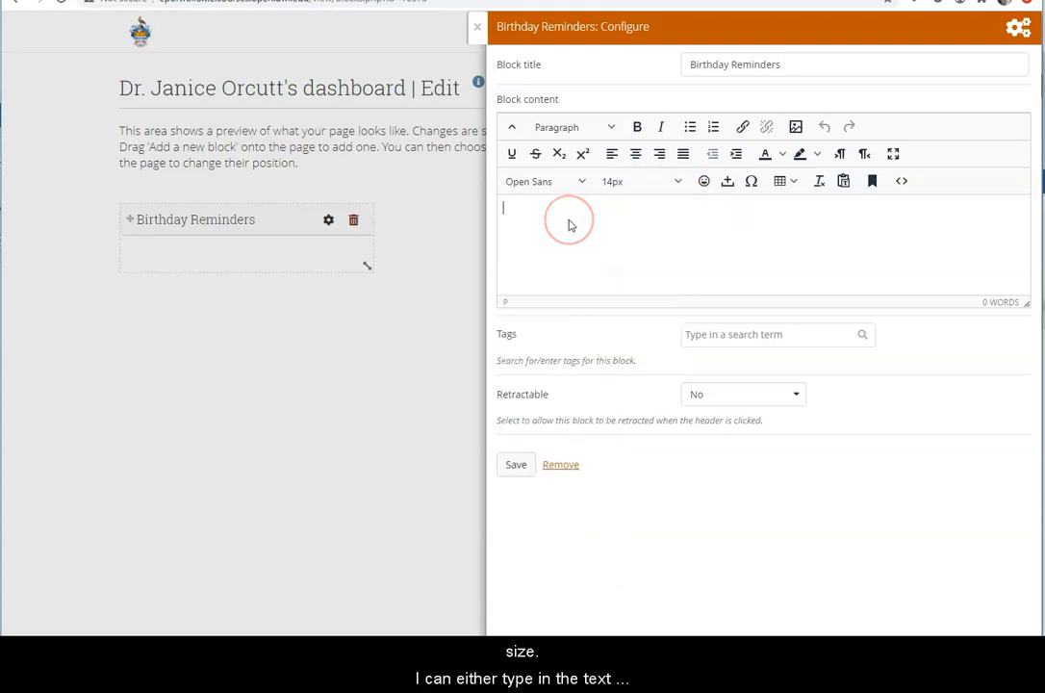
Step: Enter two people's names with their birthday dates on separate lines, format them as a bulleted list, and save the block
text(Mark -)
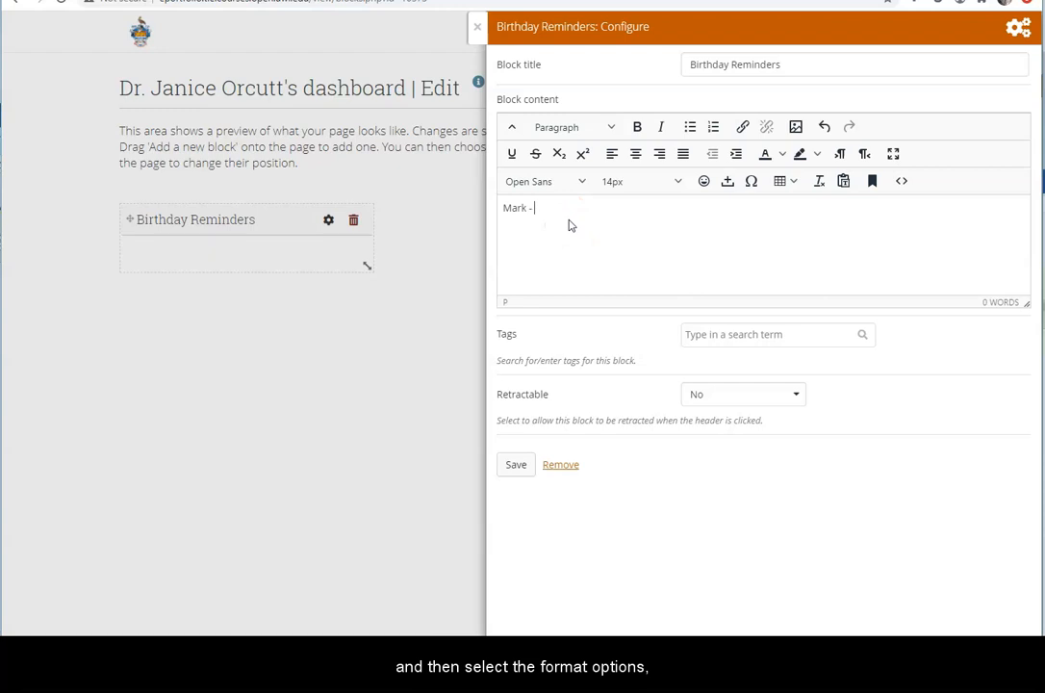
text( Nov 4th)
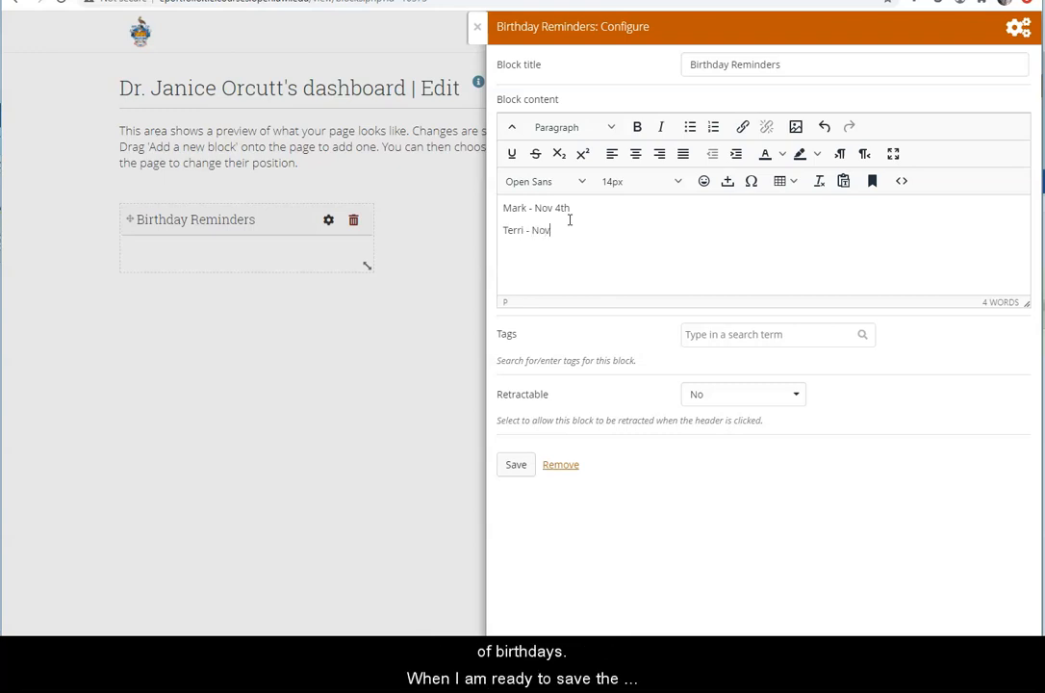
text(24th)
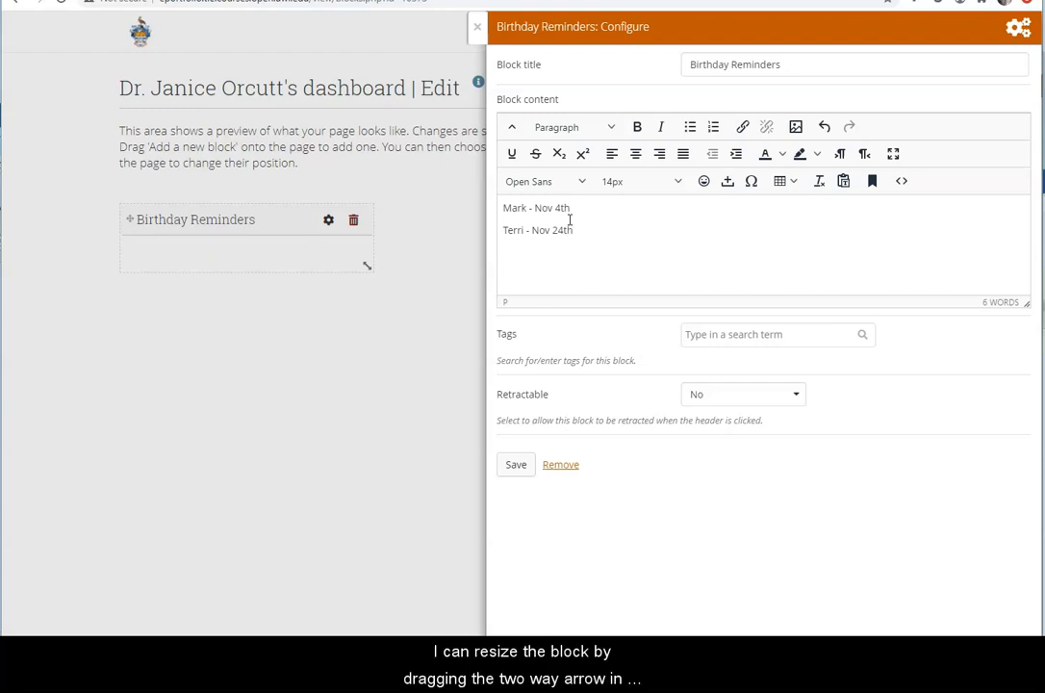
drag(575, 231, 506, 204)
click(690, 126)
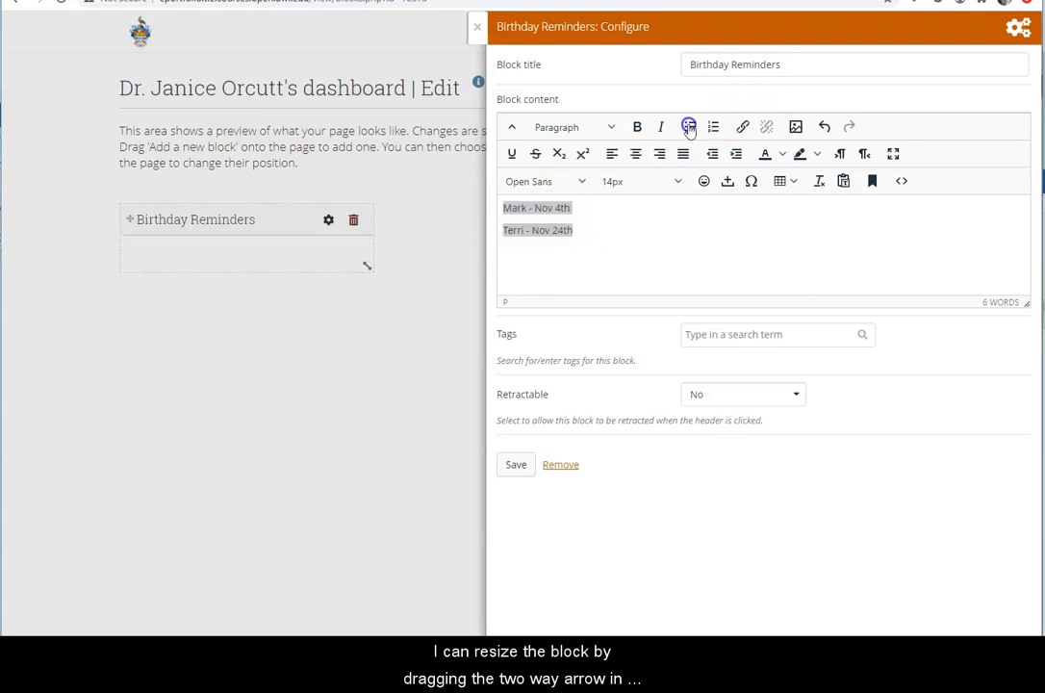
click(510, 471)
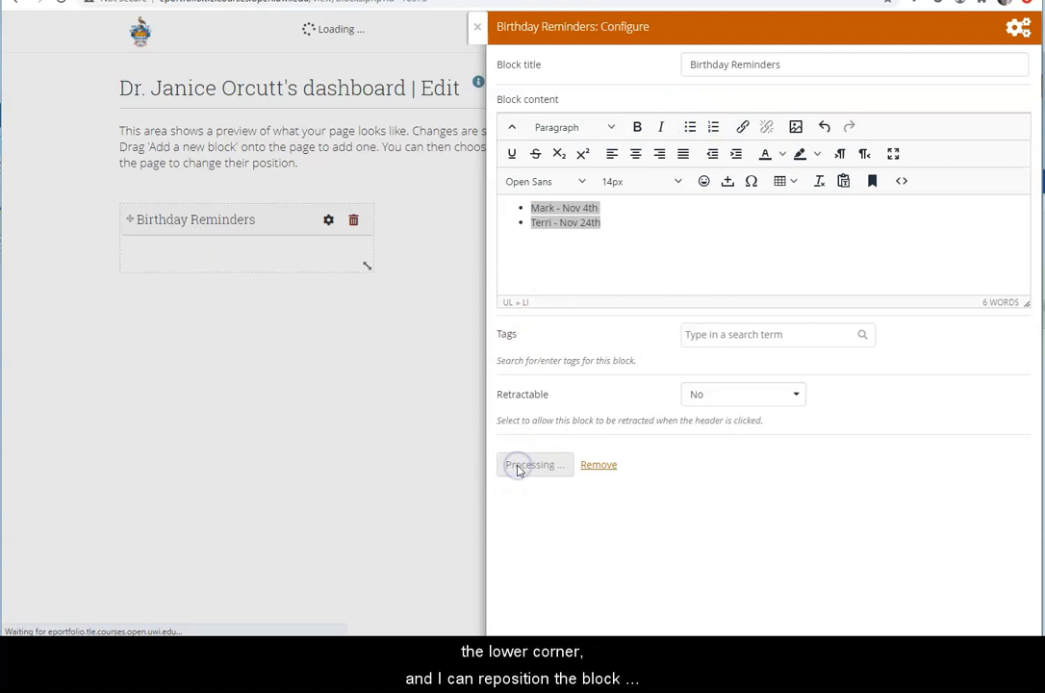
Step: Widen and heighten the Birthday Reminders block and move it to the right on the dashboard page
drag(369, 307, 511, 330)
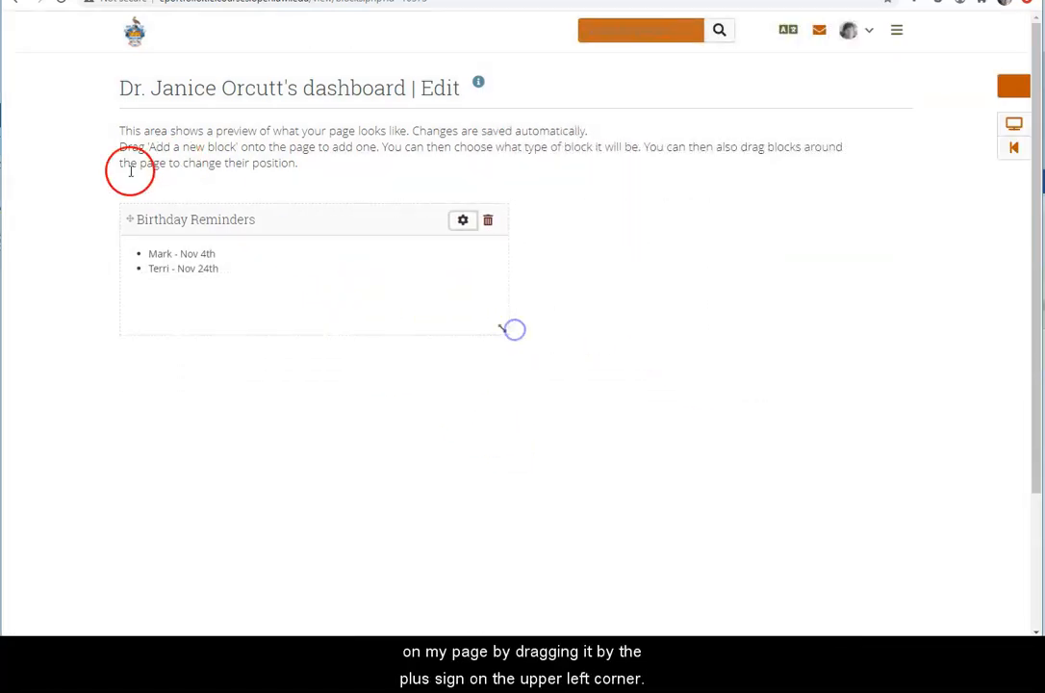
drag(131, 218, 482, 238)
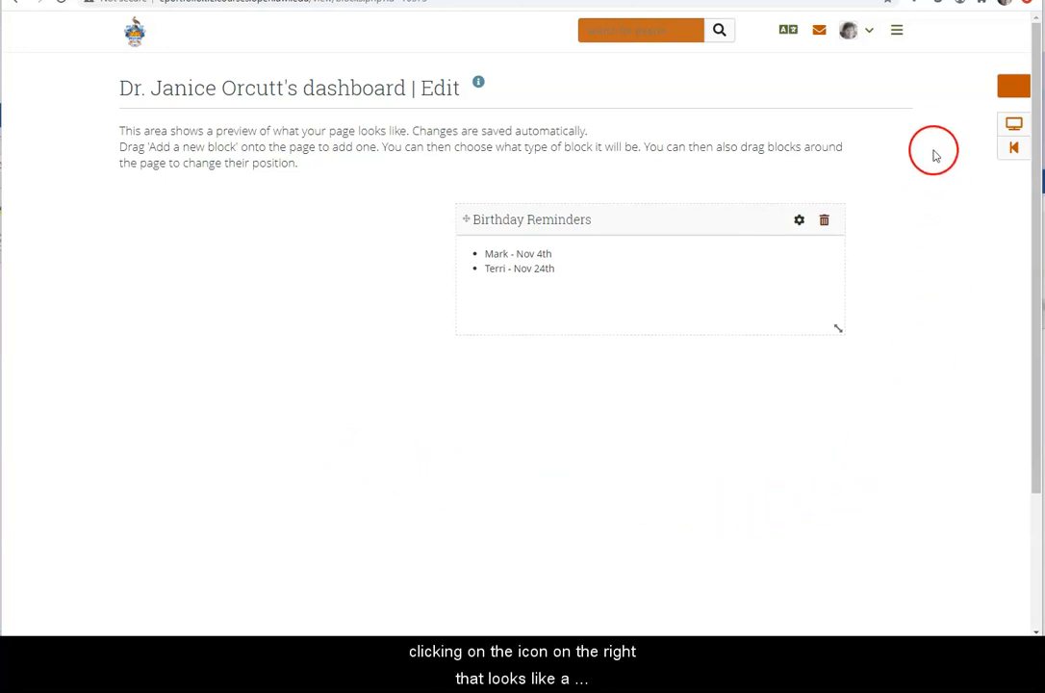
Step: Display the dashboard to check how the Birthday Reminders block looks, and reopen the dashboard for editing
click(1015, 125)
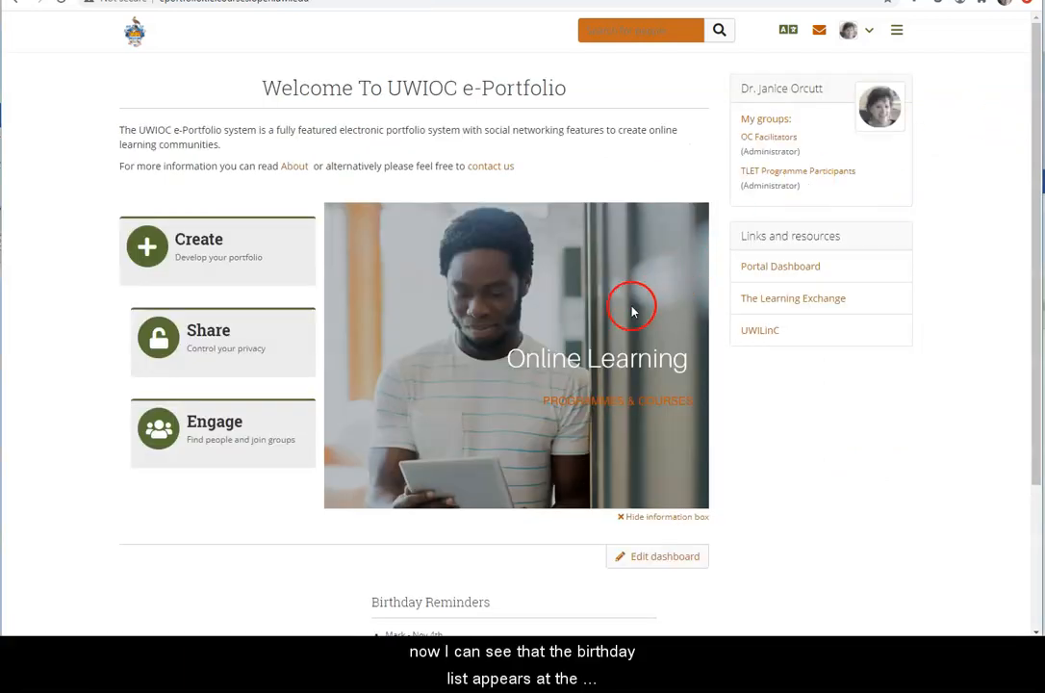
scroll(632, 310, down, 2)
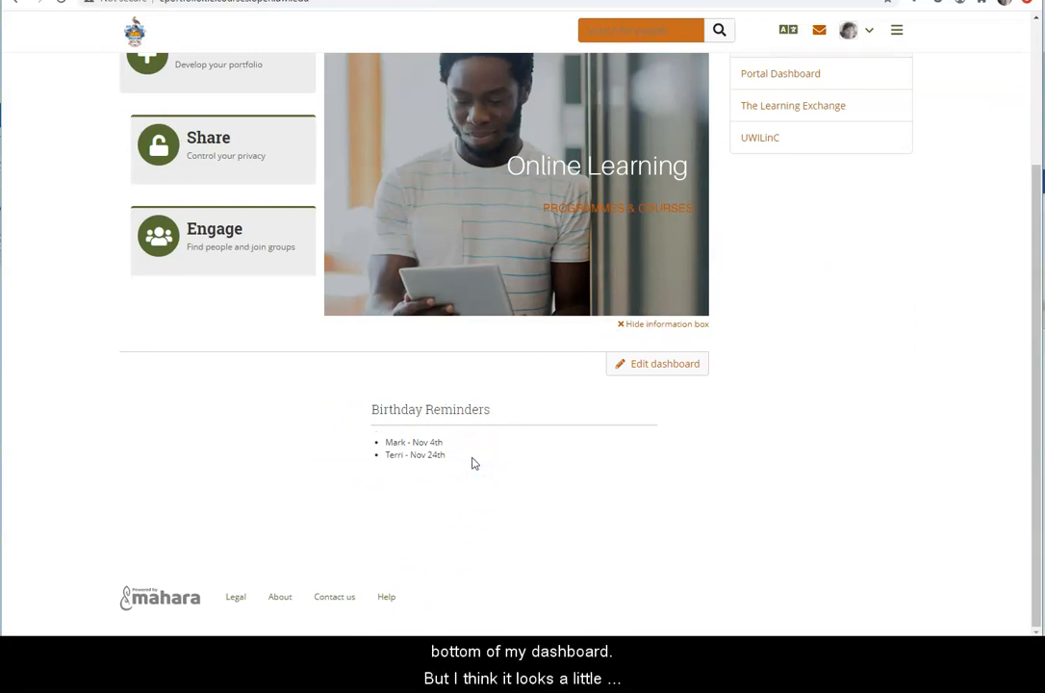
click(654, 370)
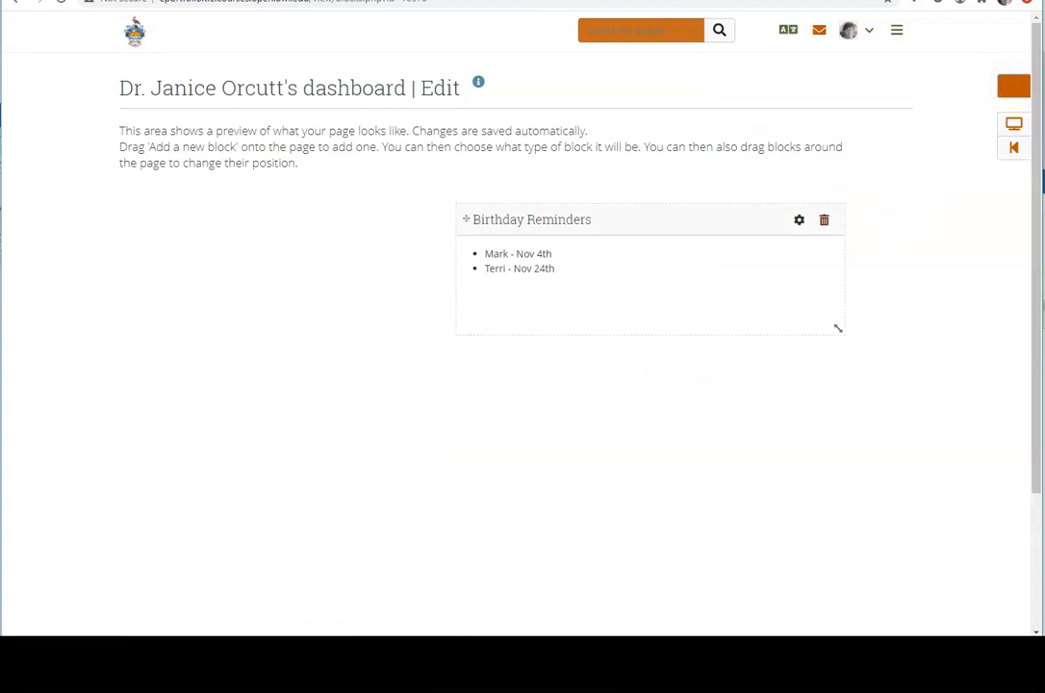
Step: Add a new block beside the Birthday Reminders block, make it an Image block, and title it "Cake!"
drag(1013, 86, 205, 245)
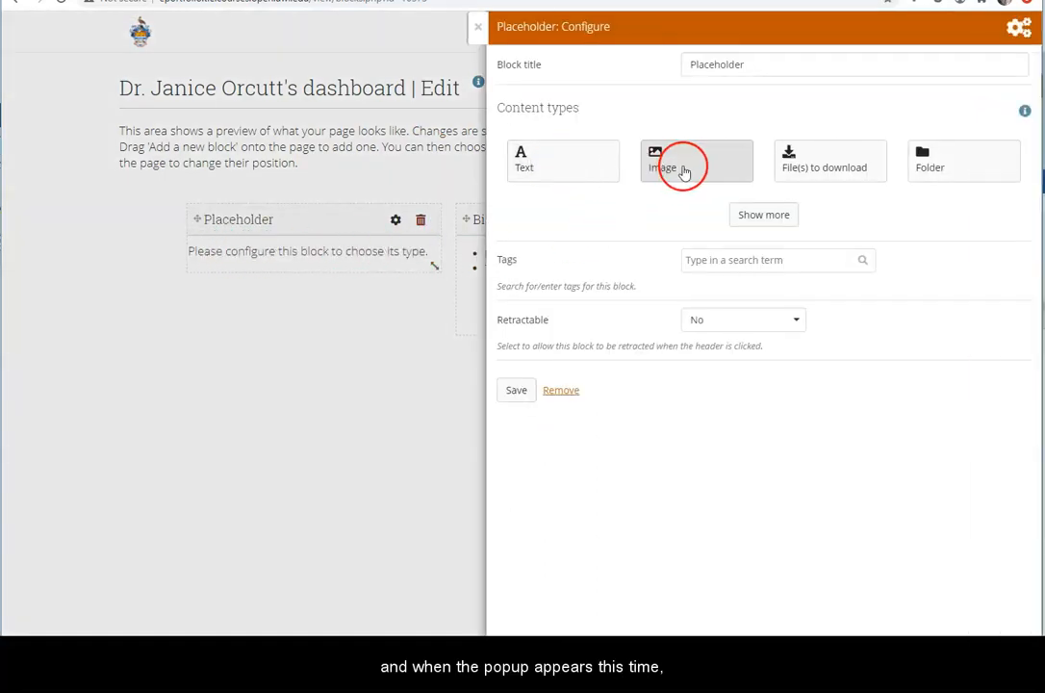
click(681, 168)
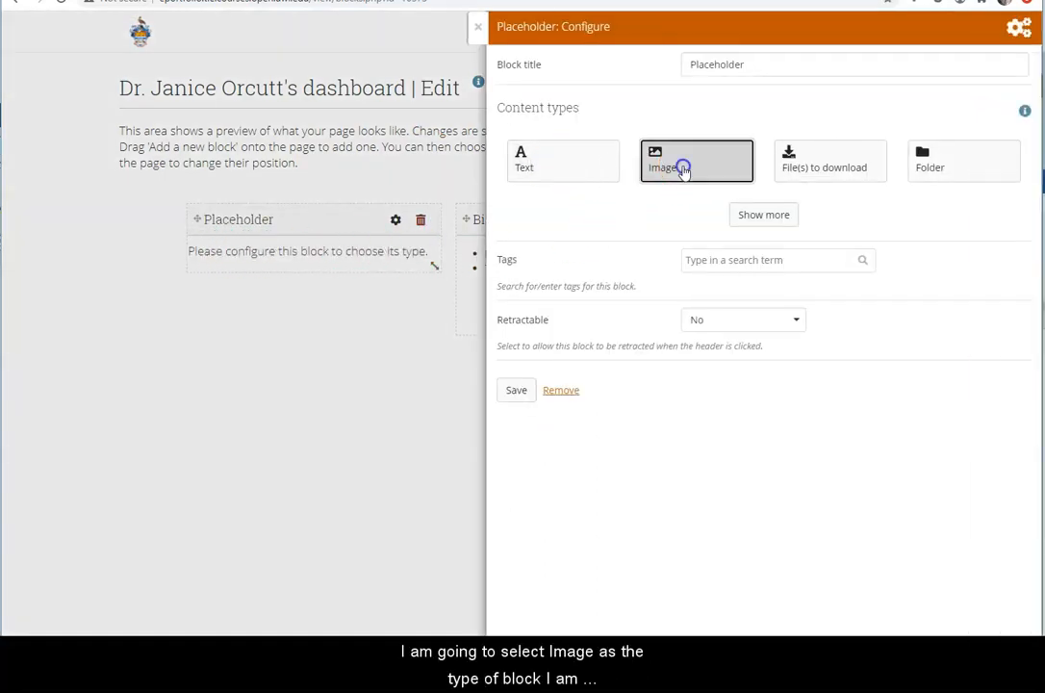
click(767, 67)
drag(767, 67, 671, 69)
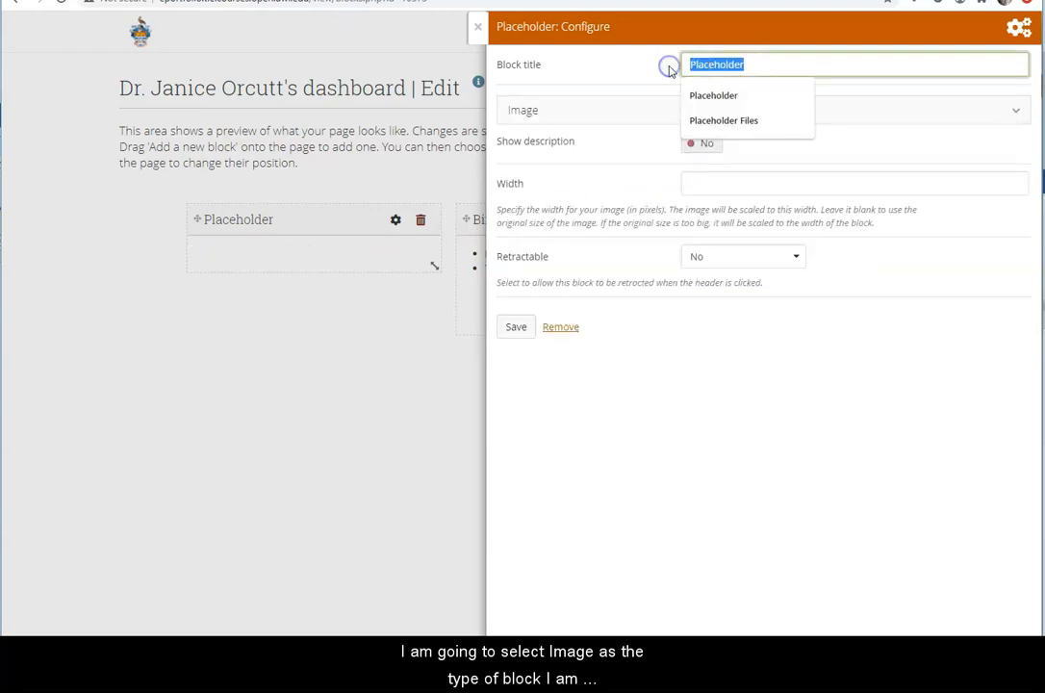
text(Cake)
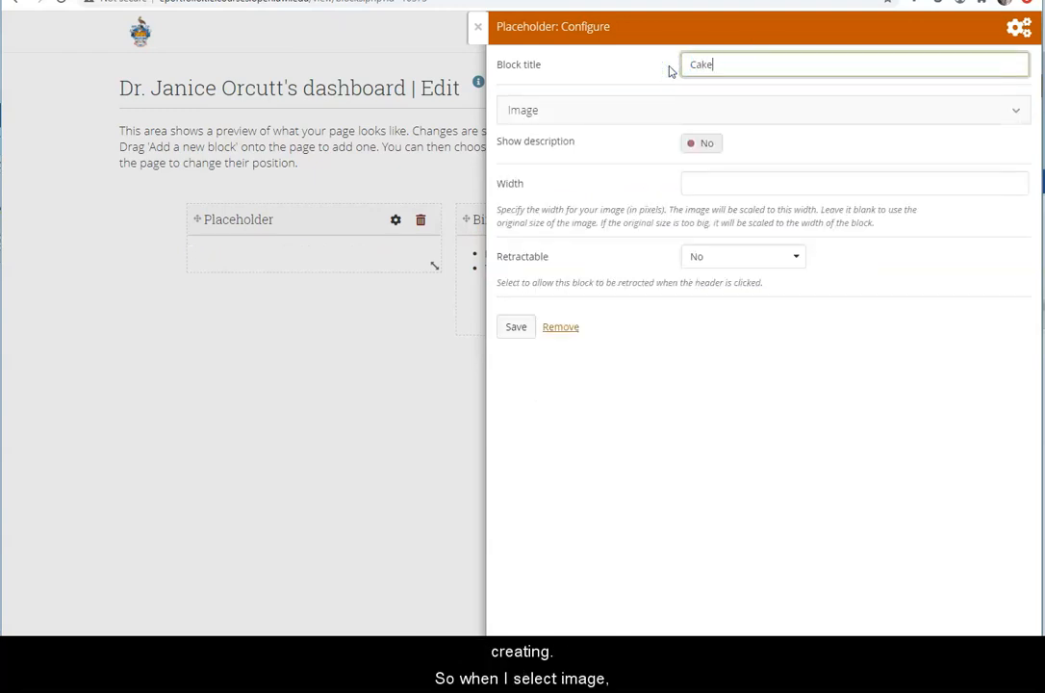
text(!)
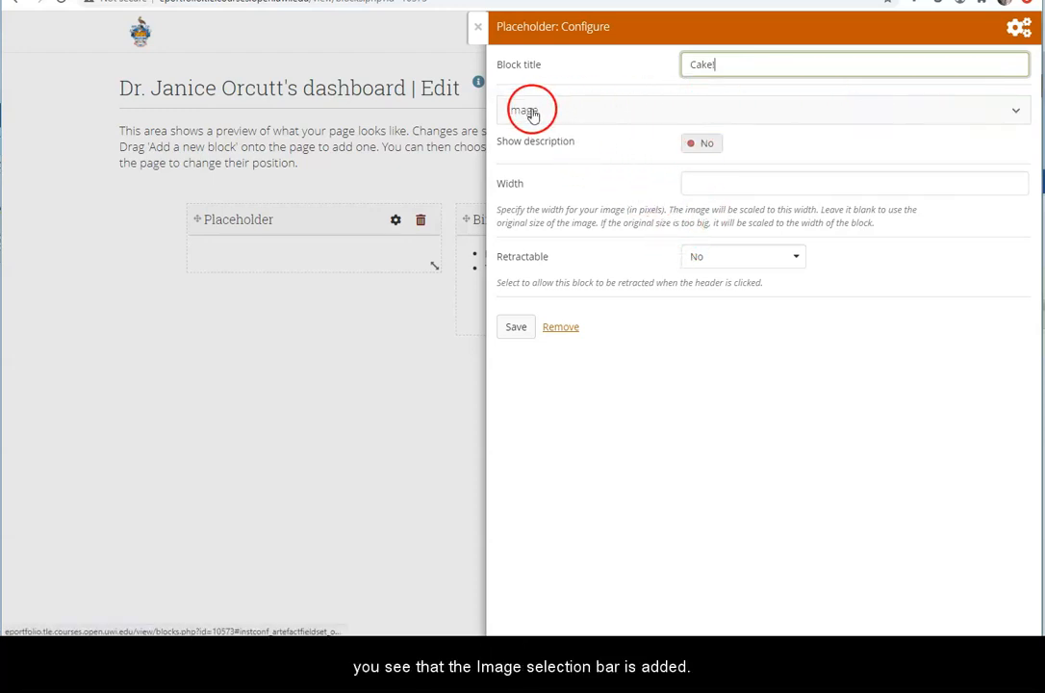
Step: Choose the previously uploaded bcake.jpg as the block's image and save the block
click(1018, 112)
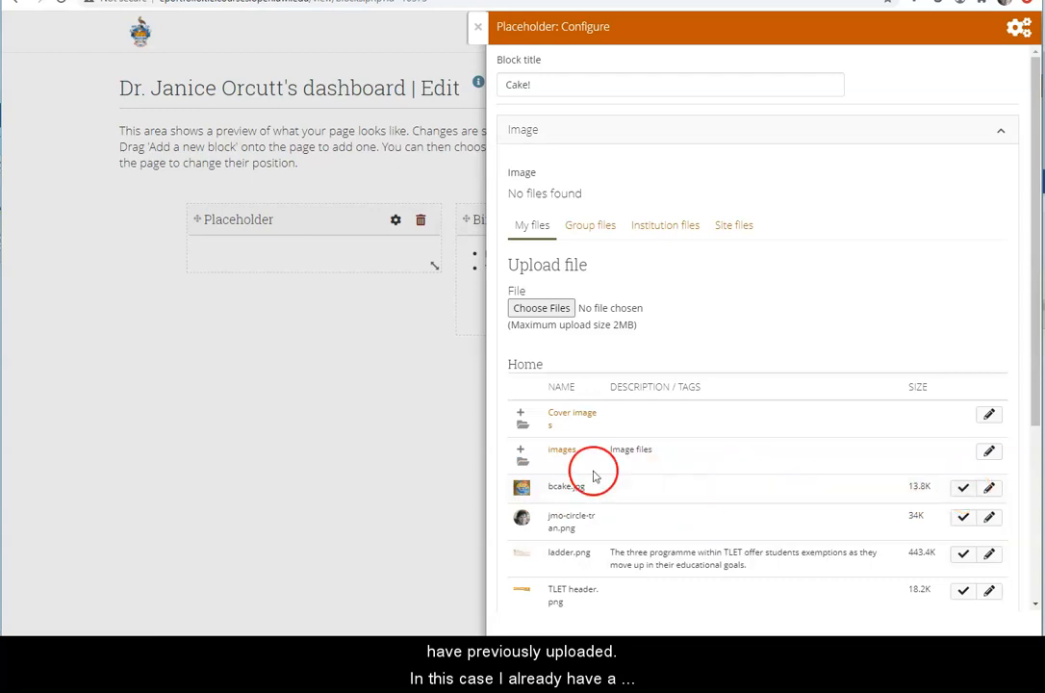
click(964, 489)
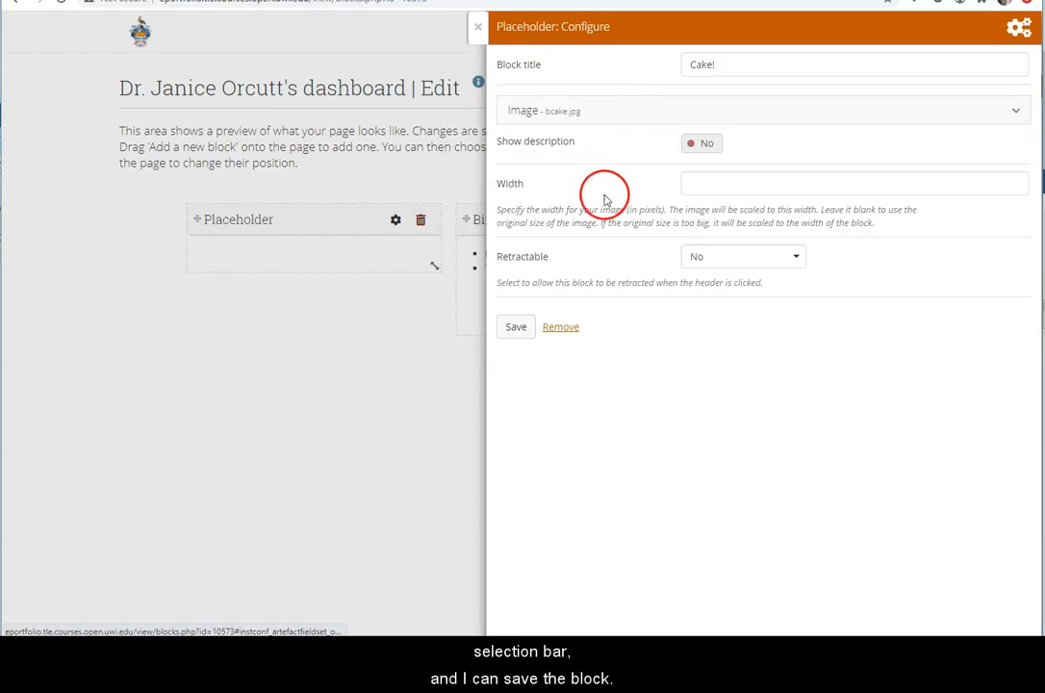
click(517, 328)
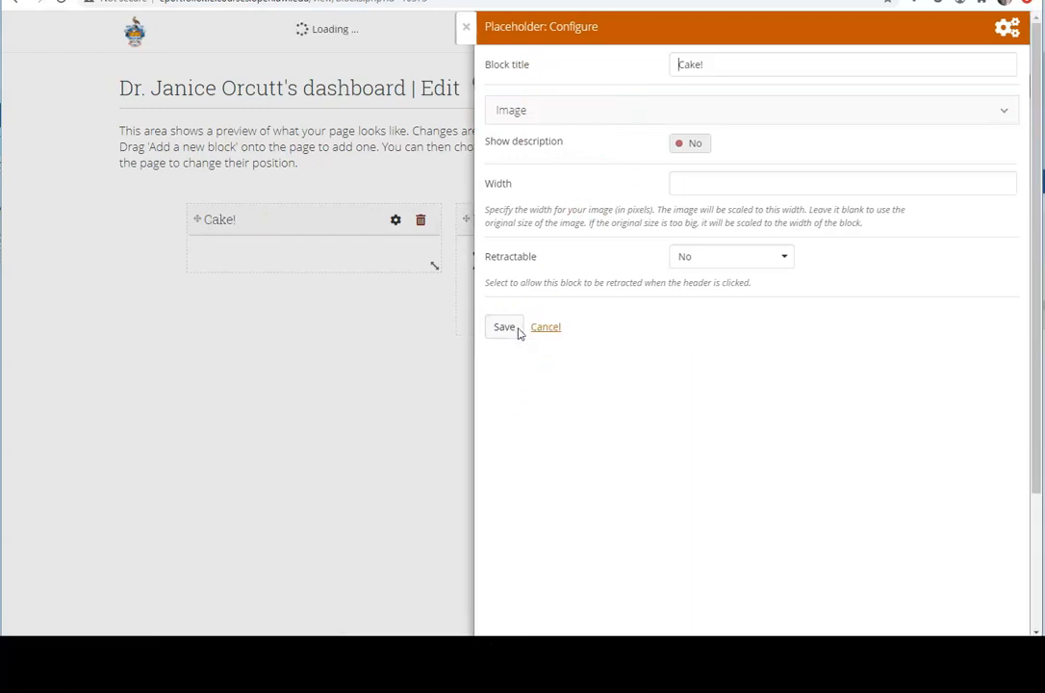
Step: Rearrange and resize the Cake! and Birthday Reminders blocks so they sit side by side from the page's left edge at equal height
drag(266, 223, 160, 205)
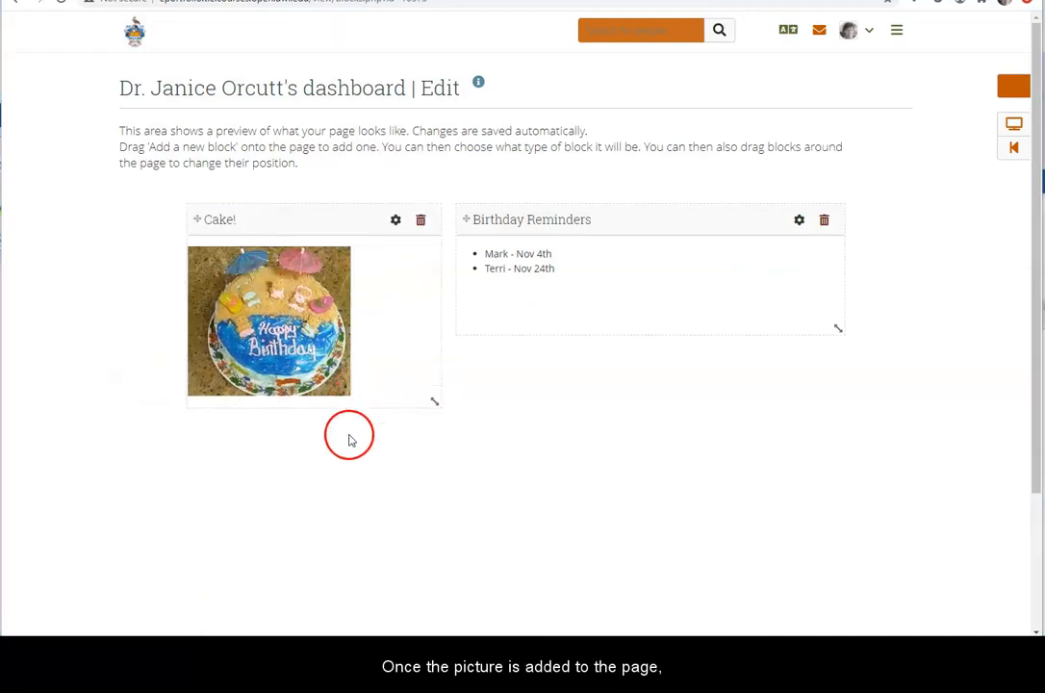
drag(294, 216, 150, 221)
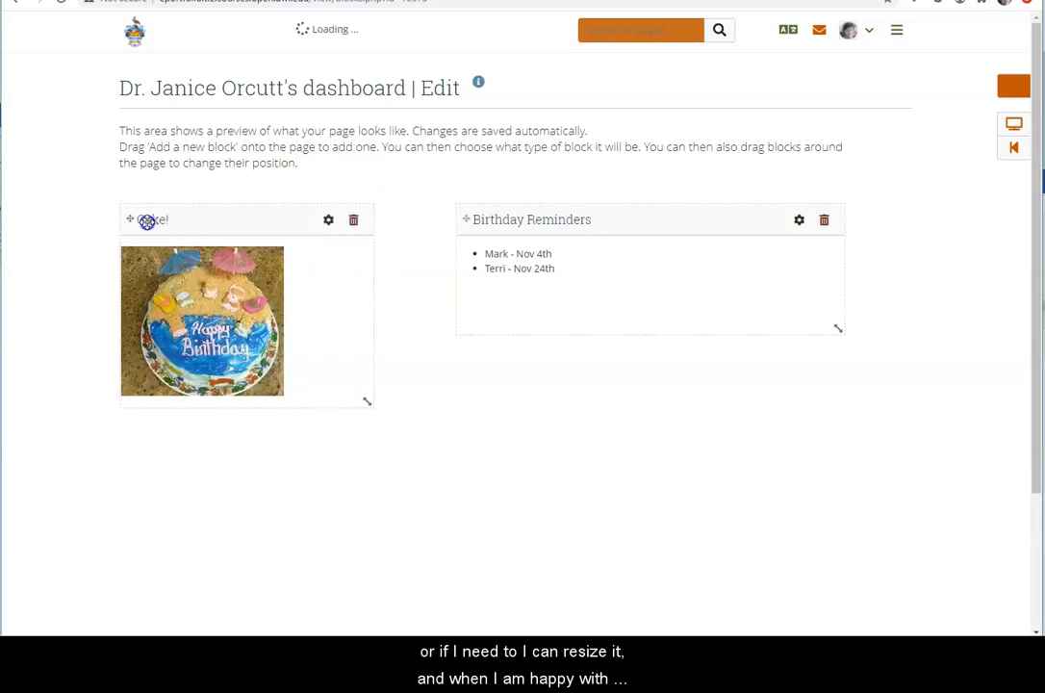
drag(440, 218, 400, 210)
drag(773, 331, 852, 403)
drag(367, 402, 302, 354)
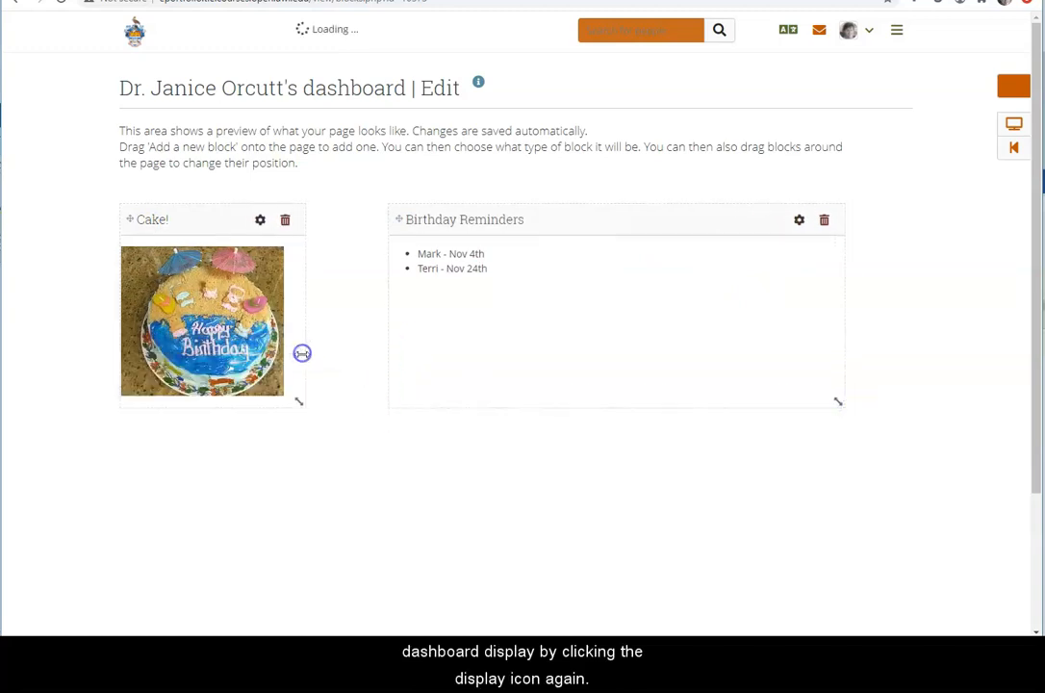
drag(642, 219, 571, 217)
Step: Display the dashboard and look over how the Cake! and Birthday Reminders blocks appear beneath the welcome area
click(1014, 124)
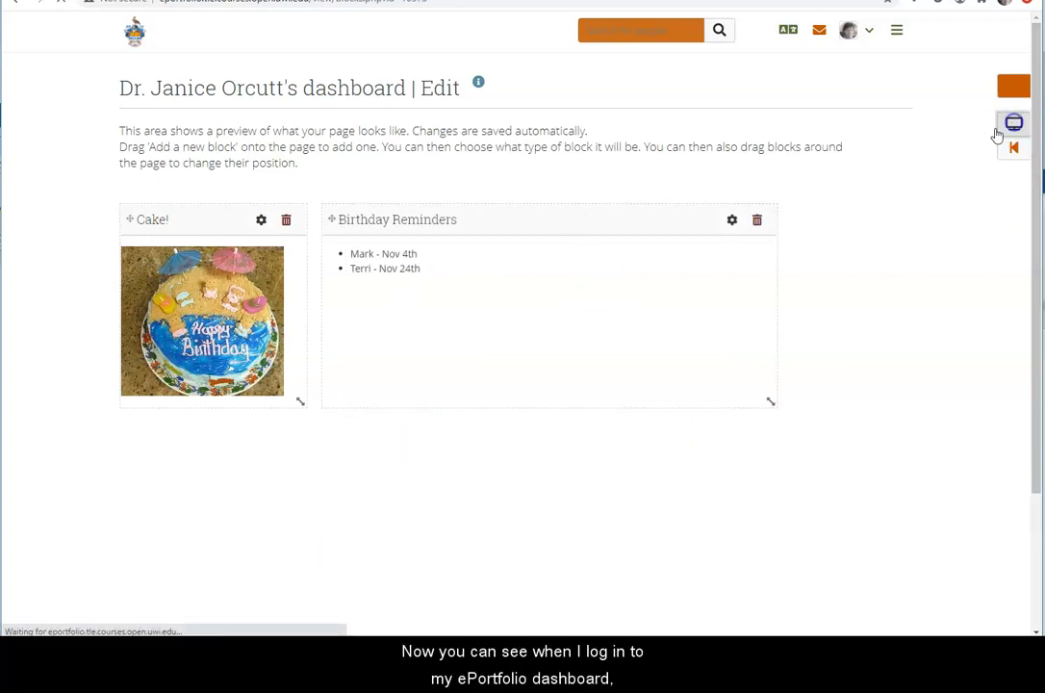
scroll(323, 405, down, 2)
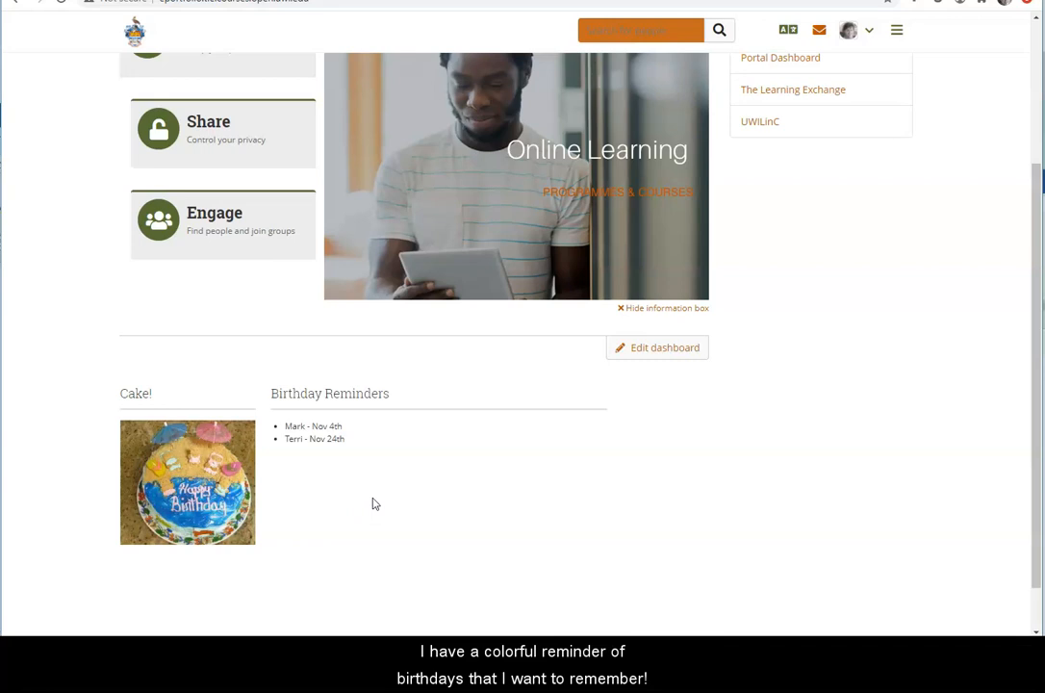
scroll(374, 503, up, 3)
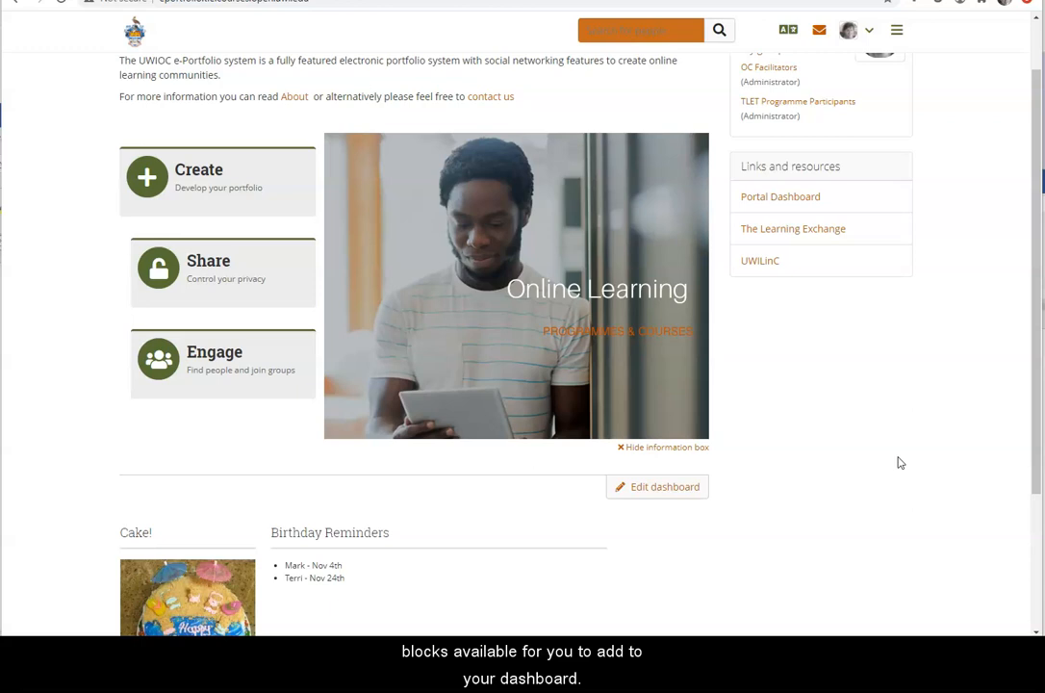
scroll(1034, 490, up, 1)
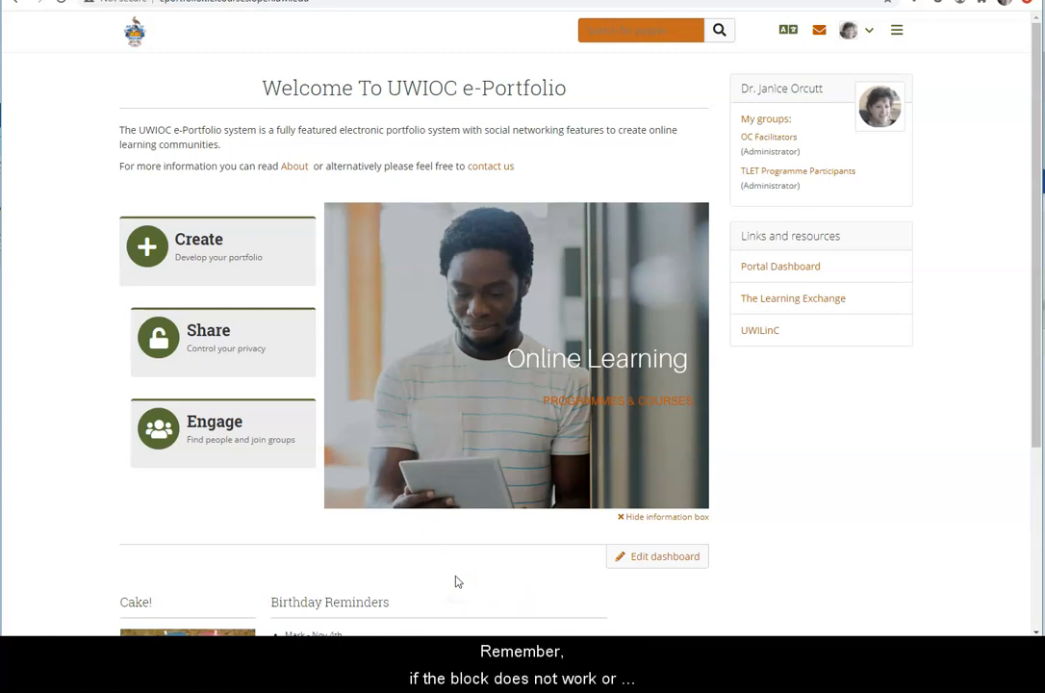
scroll(457, 582, down, 2)
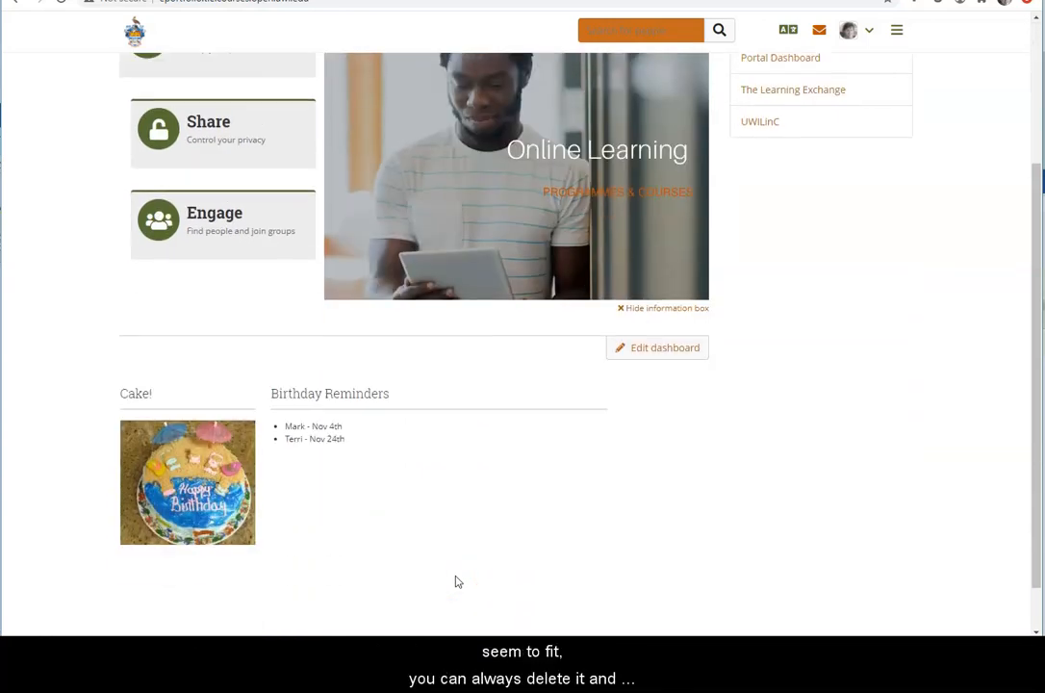